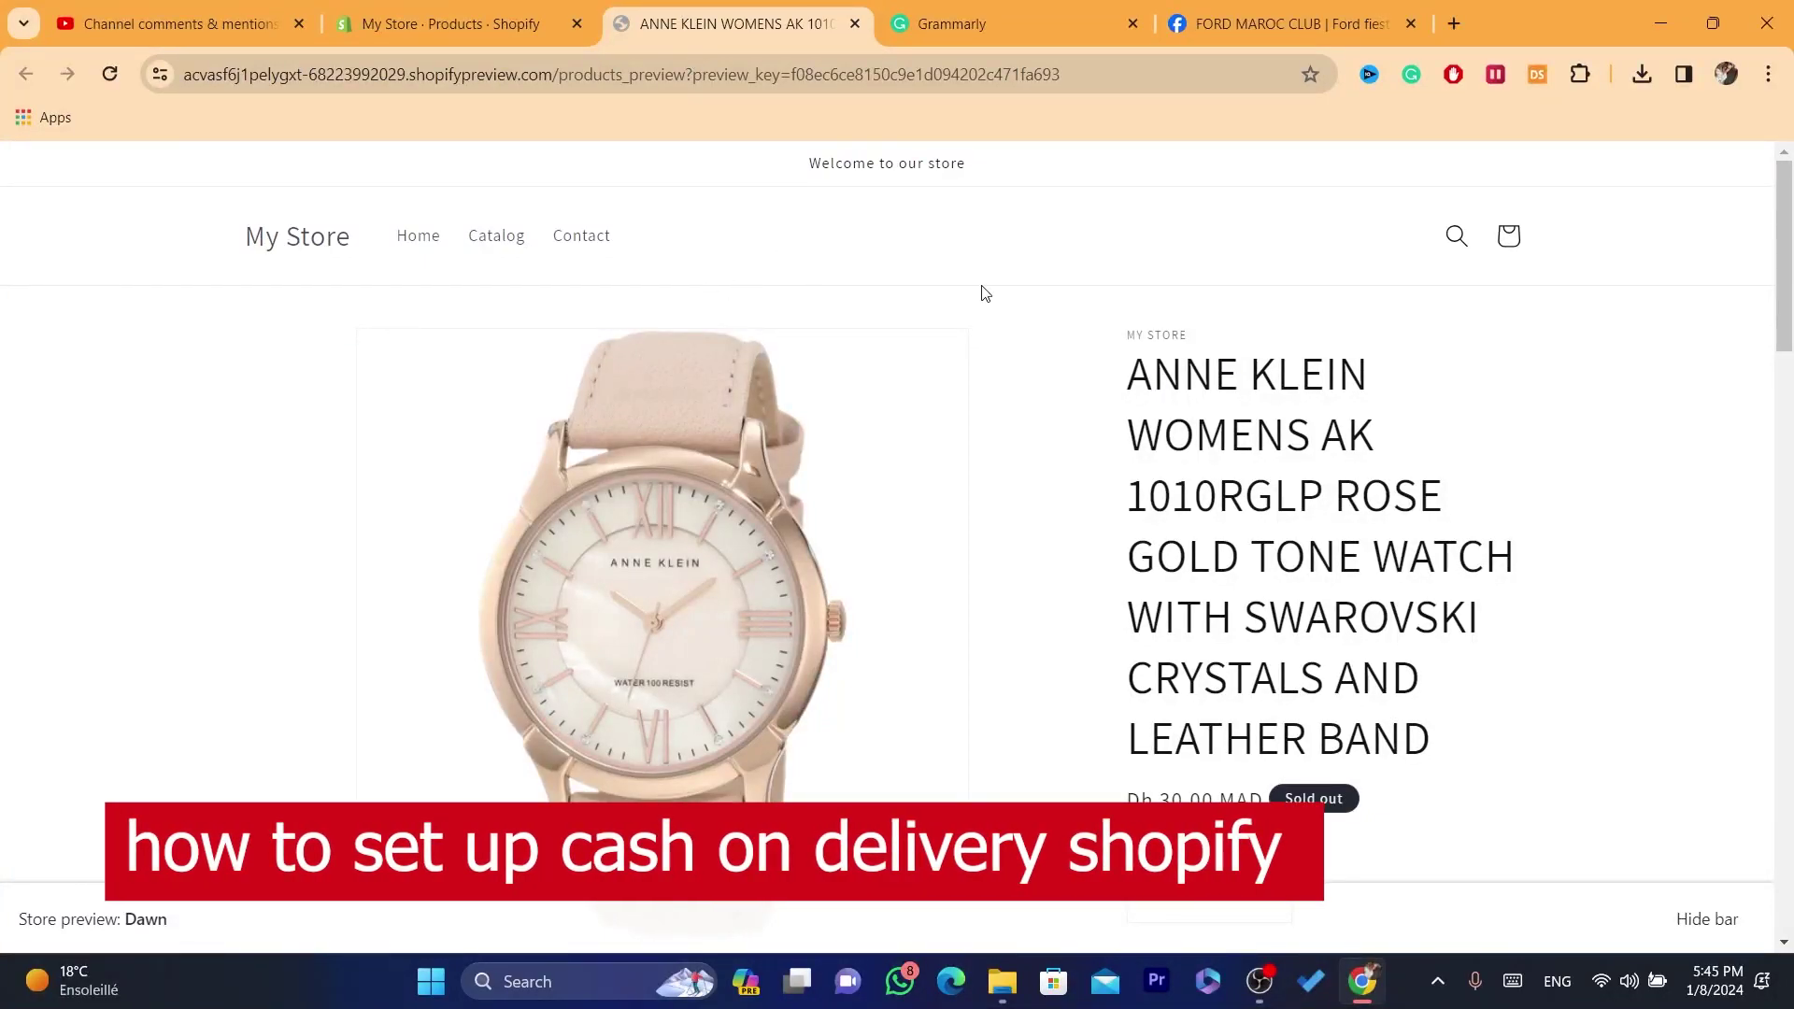
Scroll the Anne Klein watch preview, then return to the admin Products list tab.
left_click_drag(1789, 230, 1790, 561)
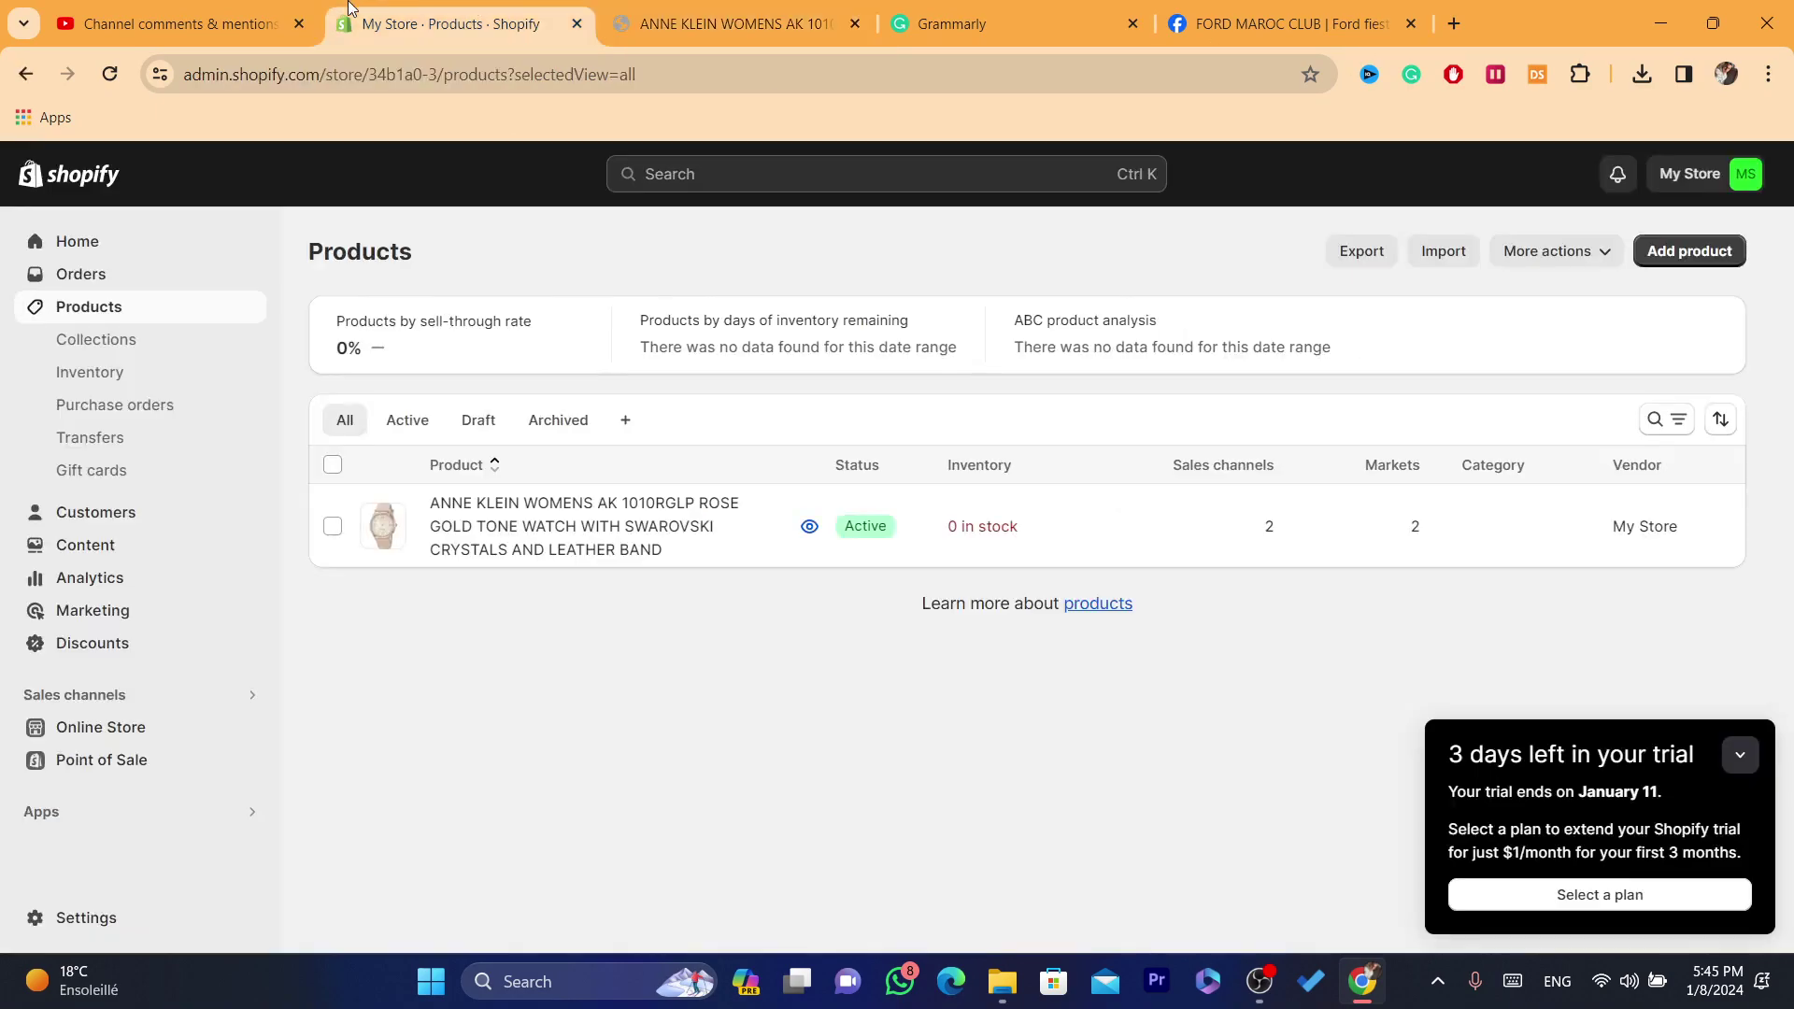
left_click(449, 23)
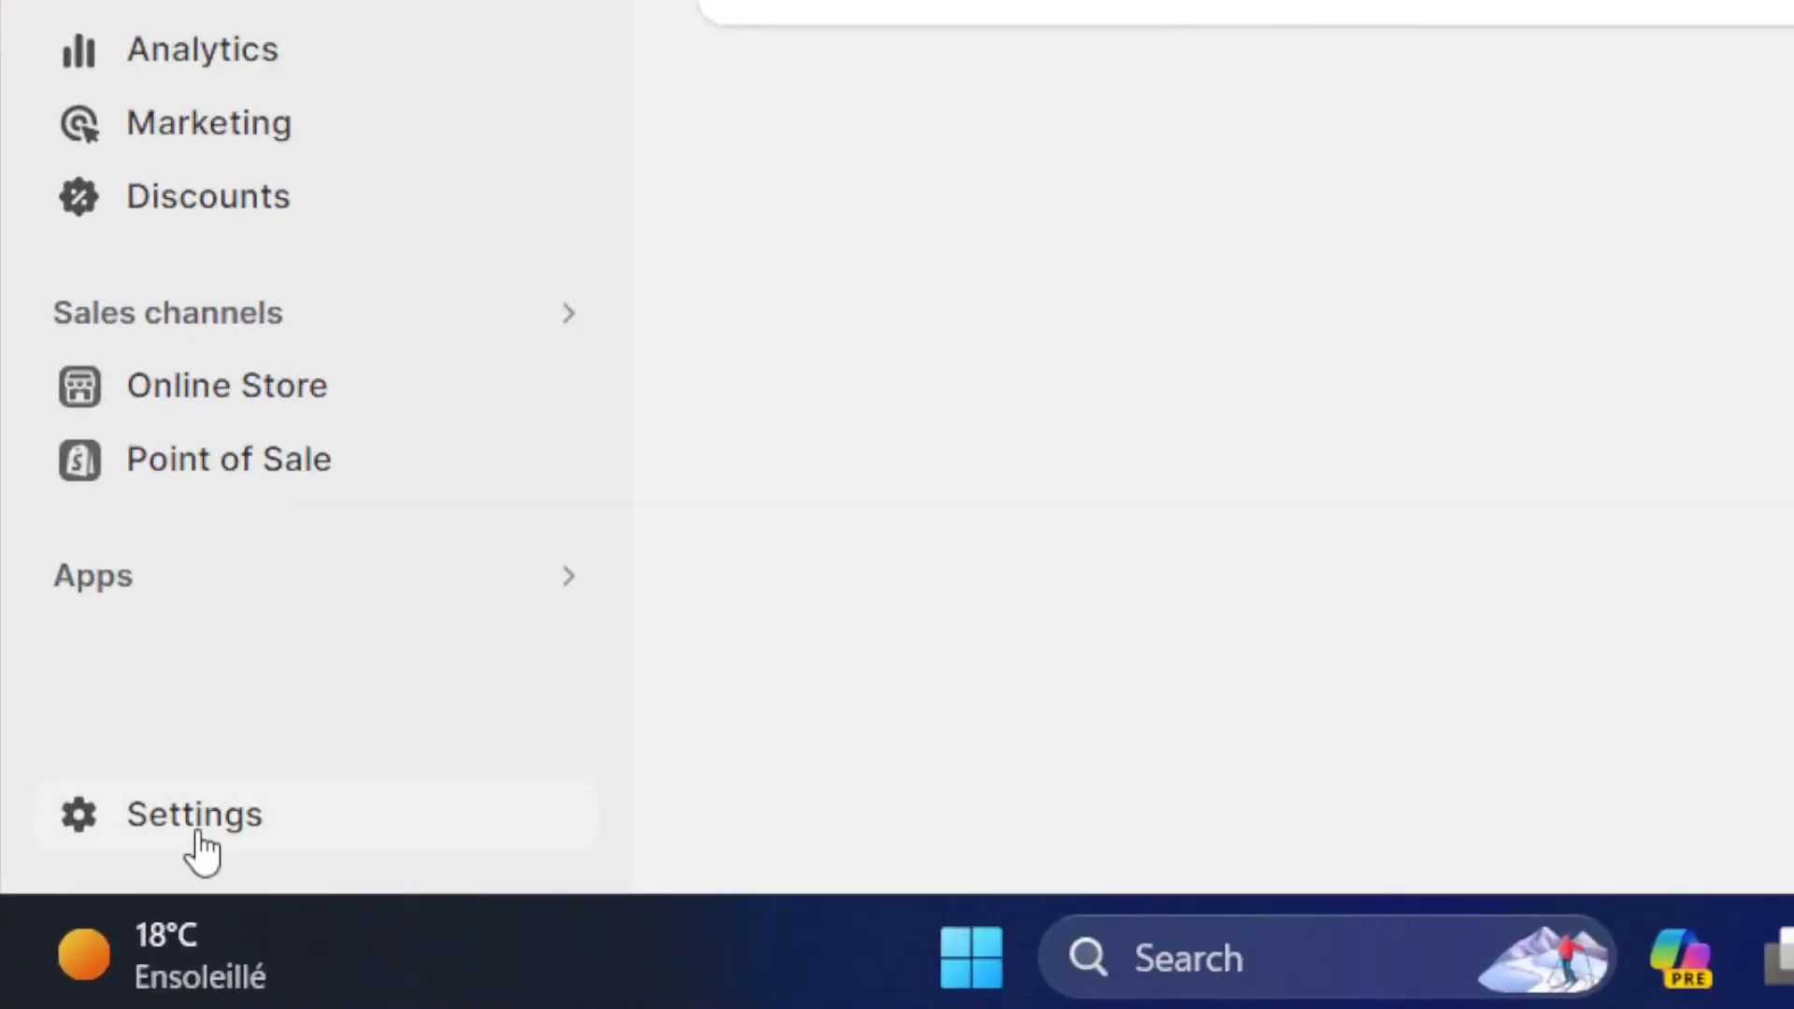
Go to Settings > Payments and scroll to the supported payment methods.
left_click(88, 922)
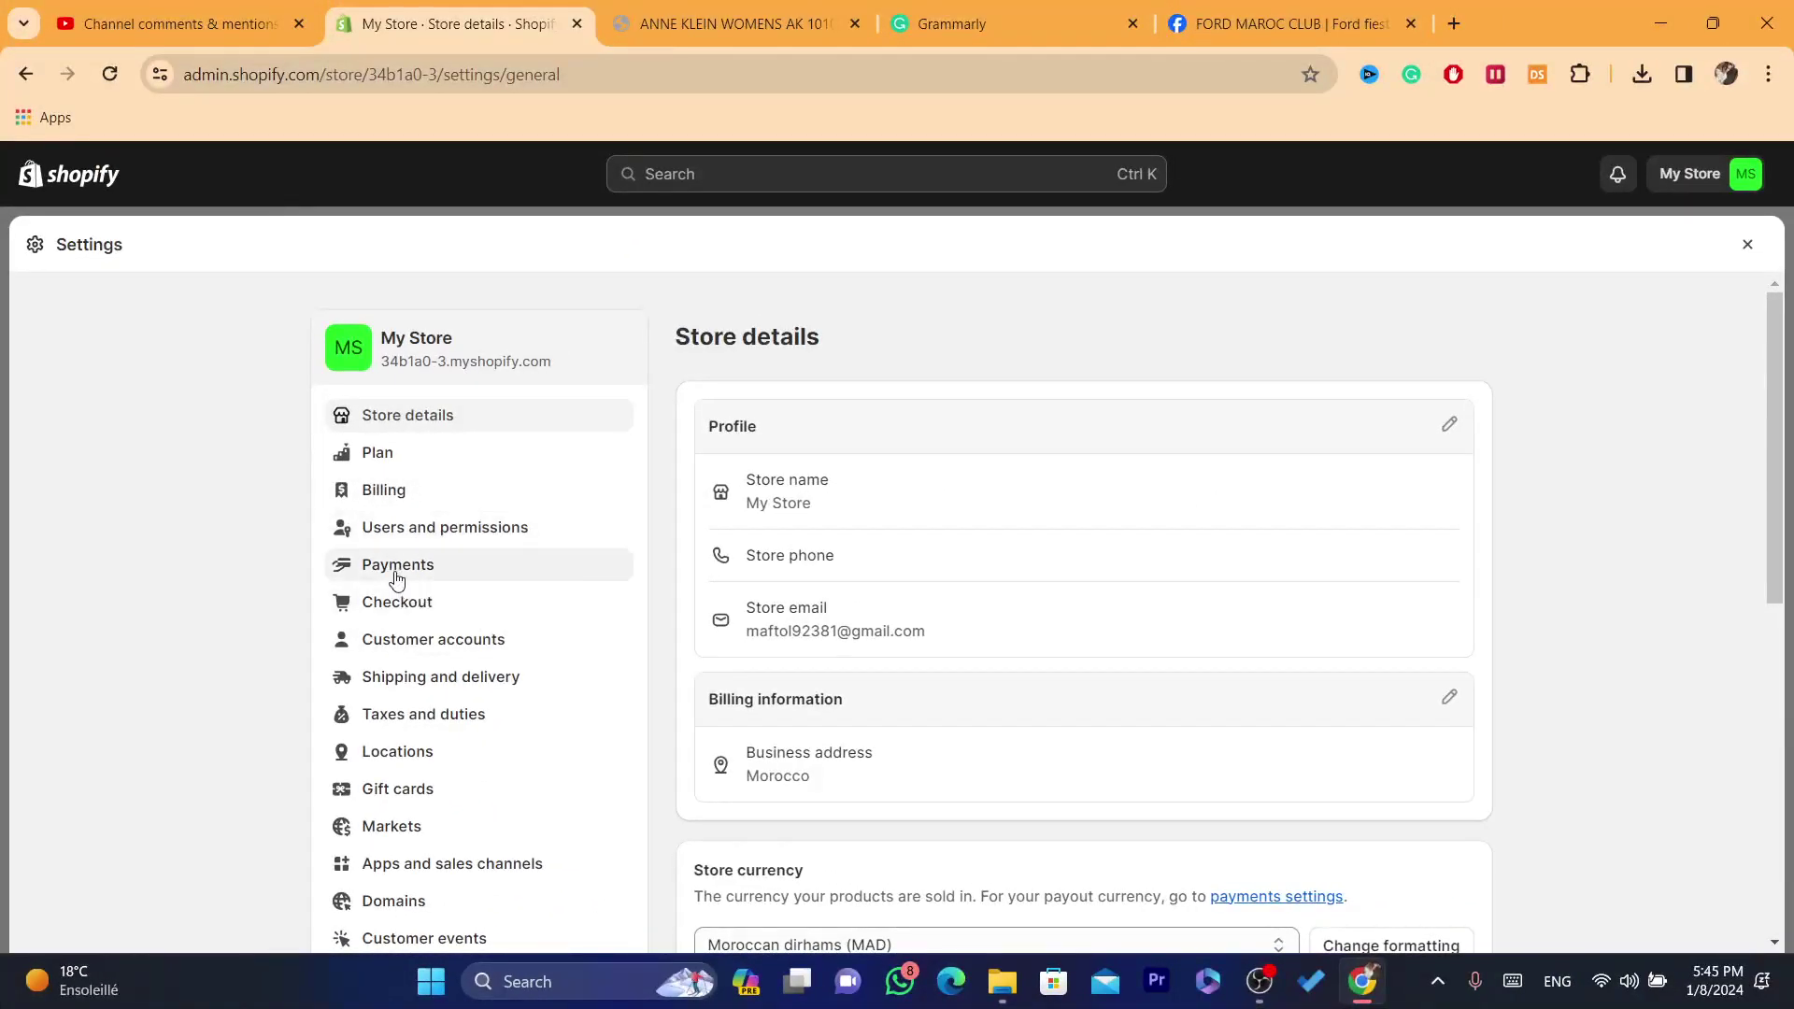
left_click(894, 47)
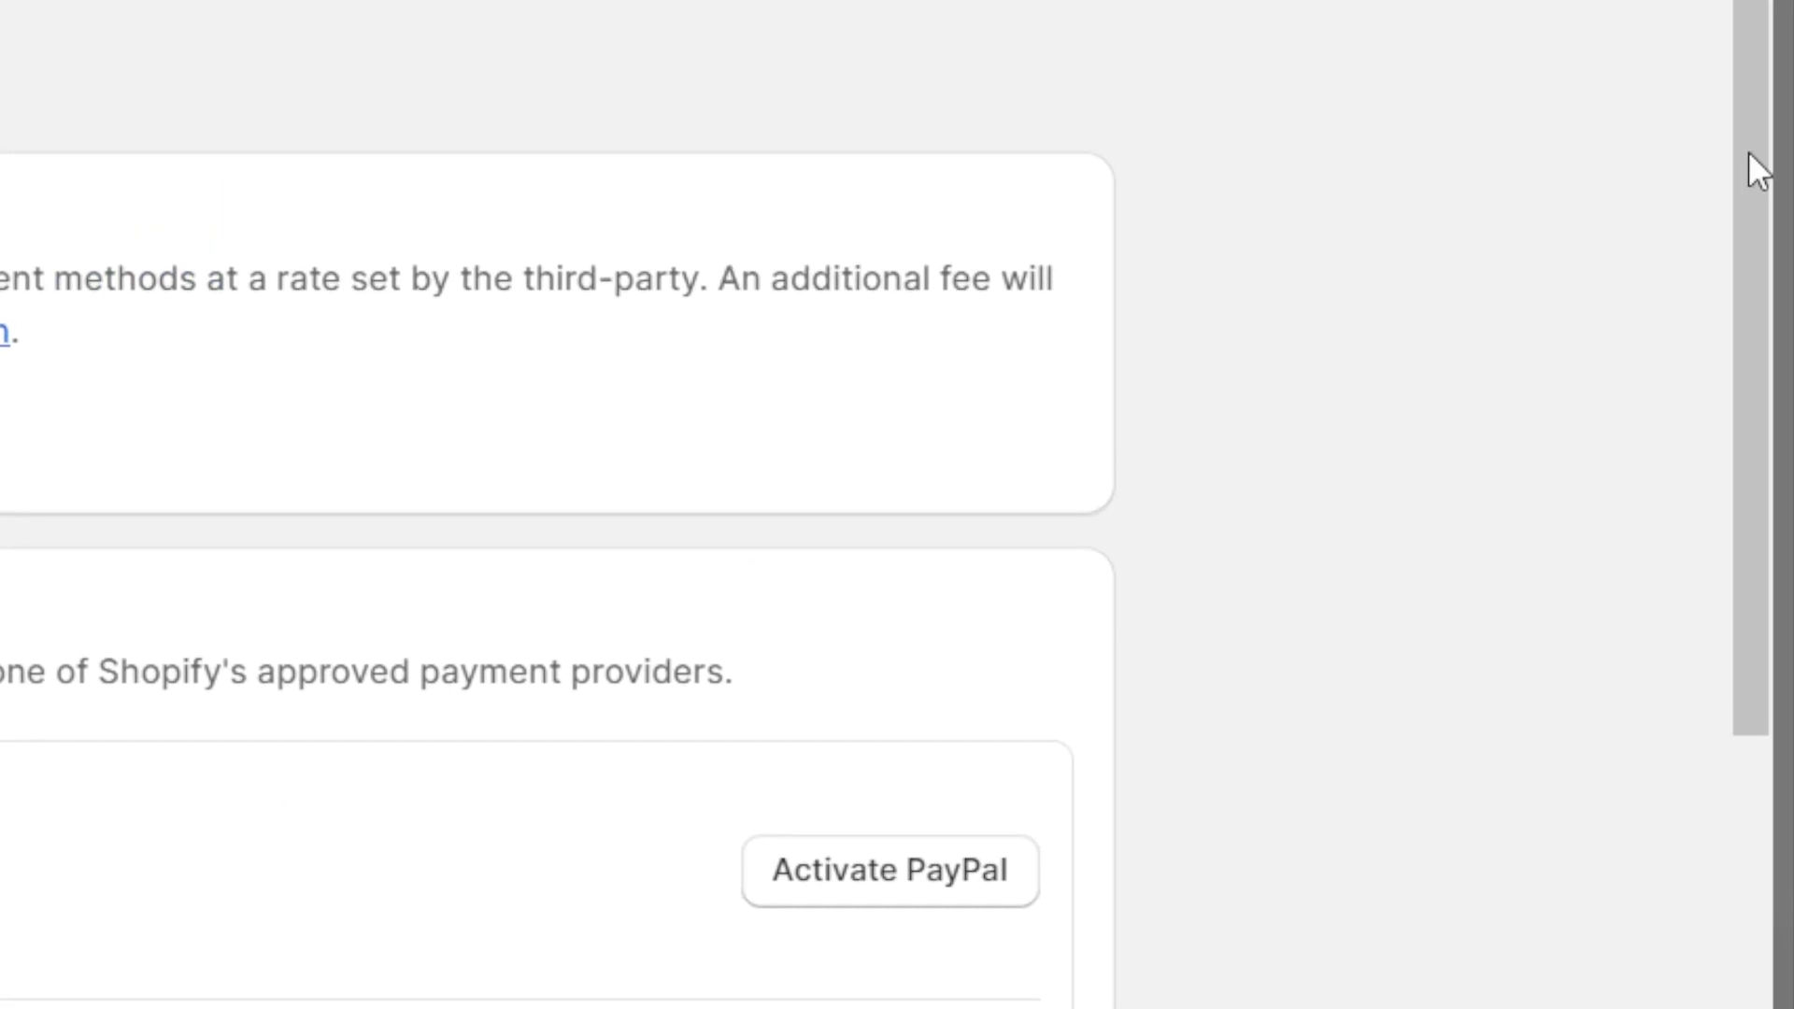
left_click_drag(1755, 168, 1701, 373)
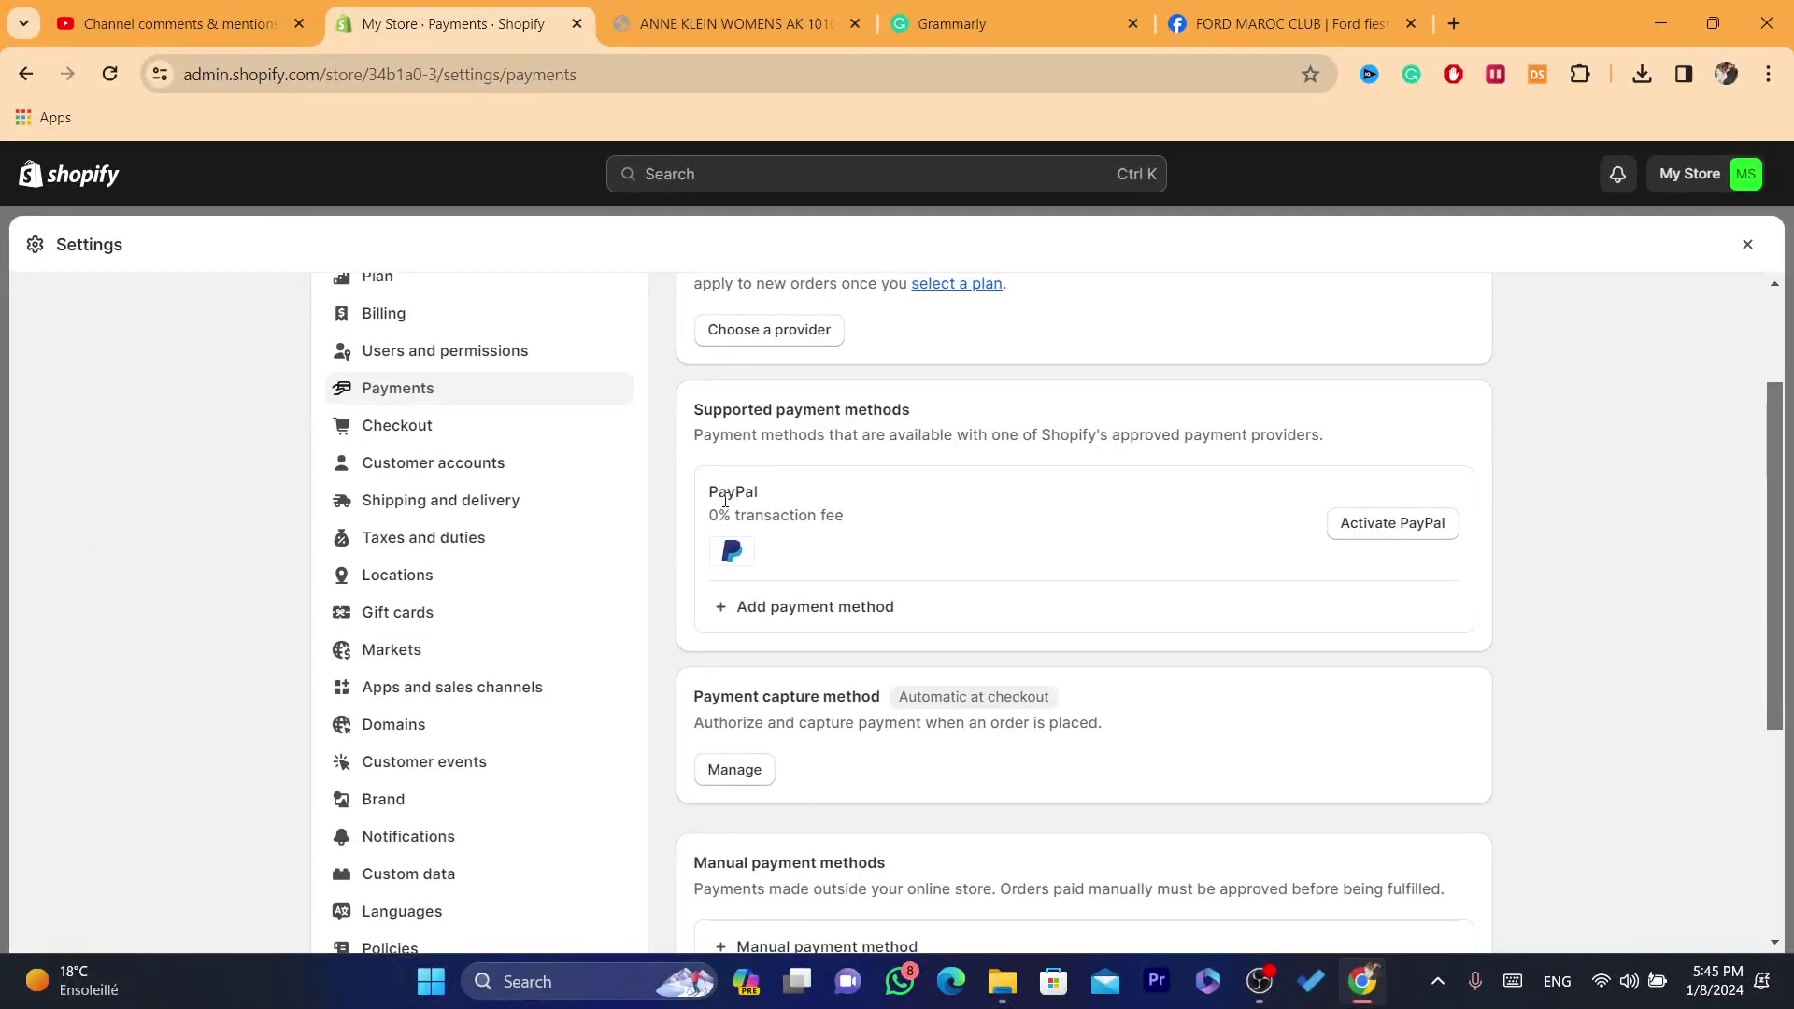
Highlight the supported payment methods description and PayPal's 0% transaction fee entry.
left_click_drag(704, 476, 929, 552)
left_click(929, 552)
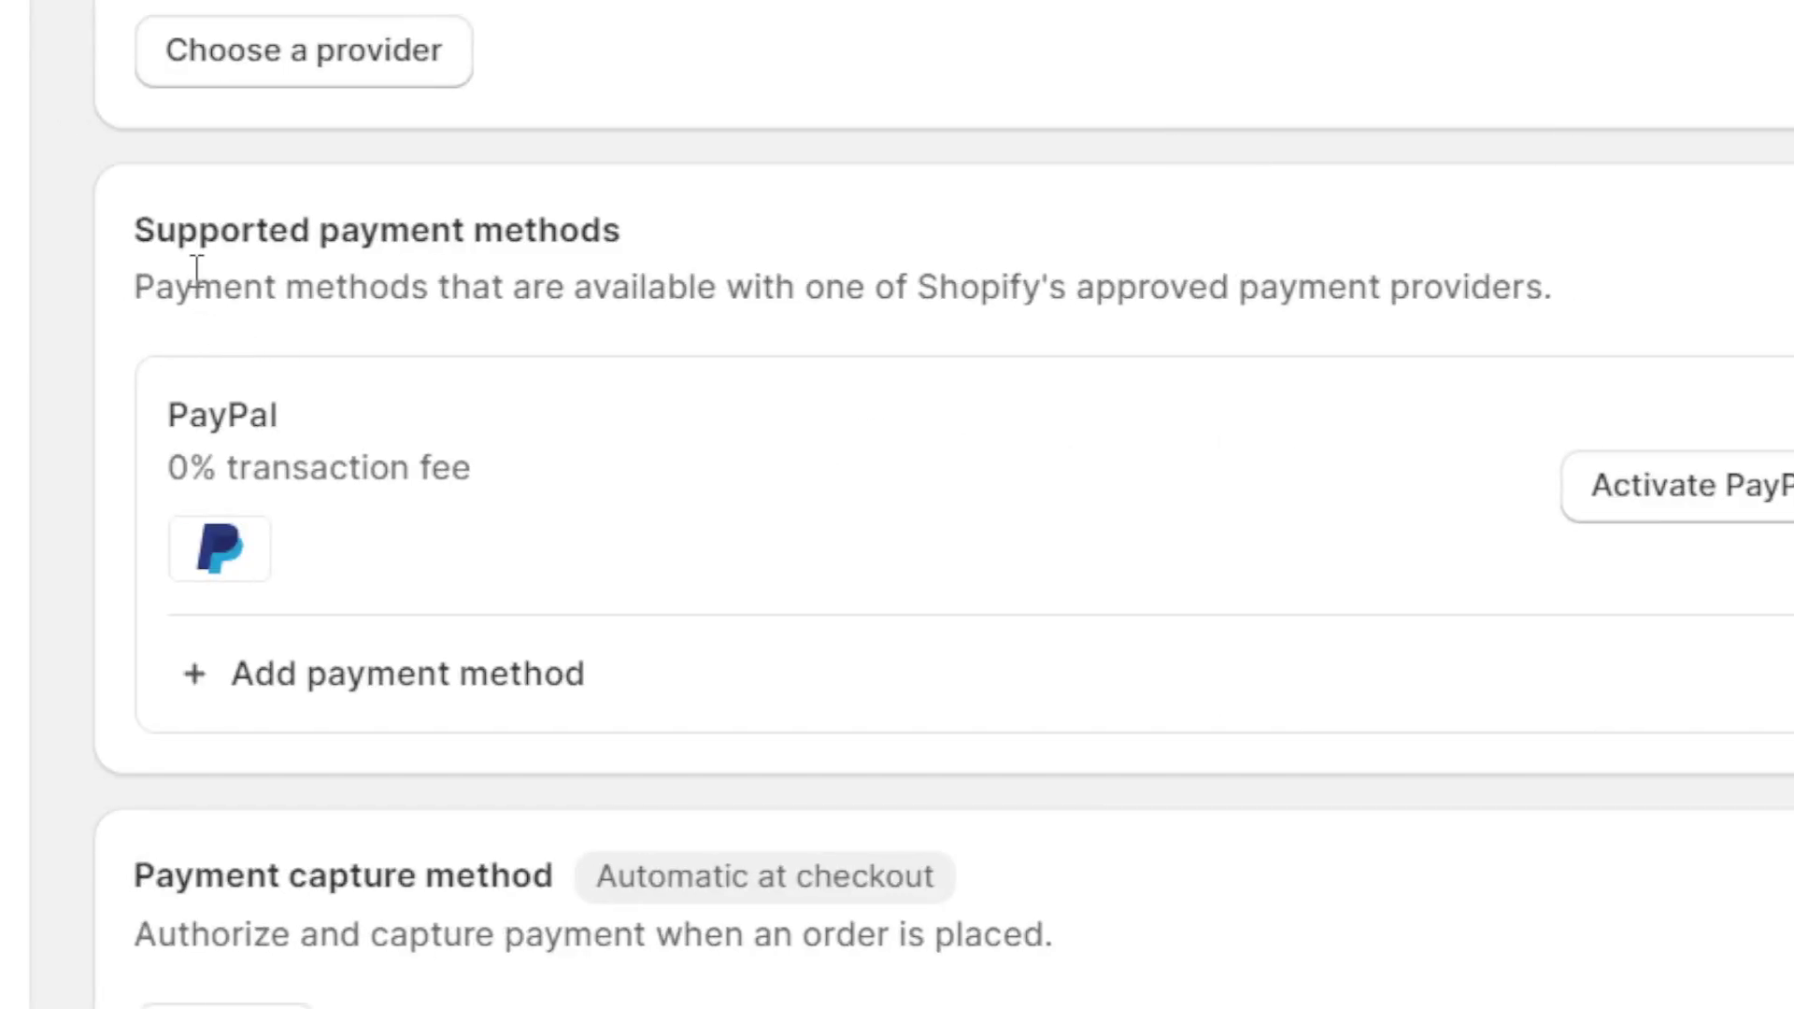
left_click_drag(153, 230, 653, 521)
left_click(653, 521)
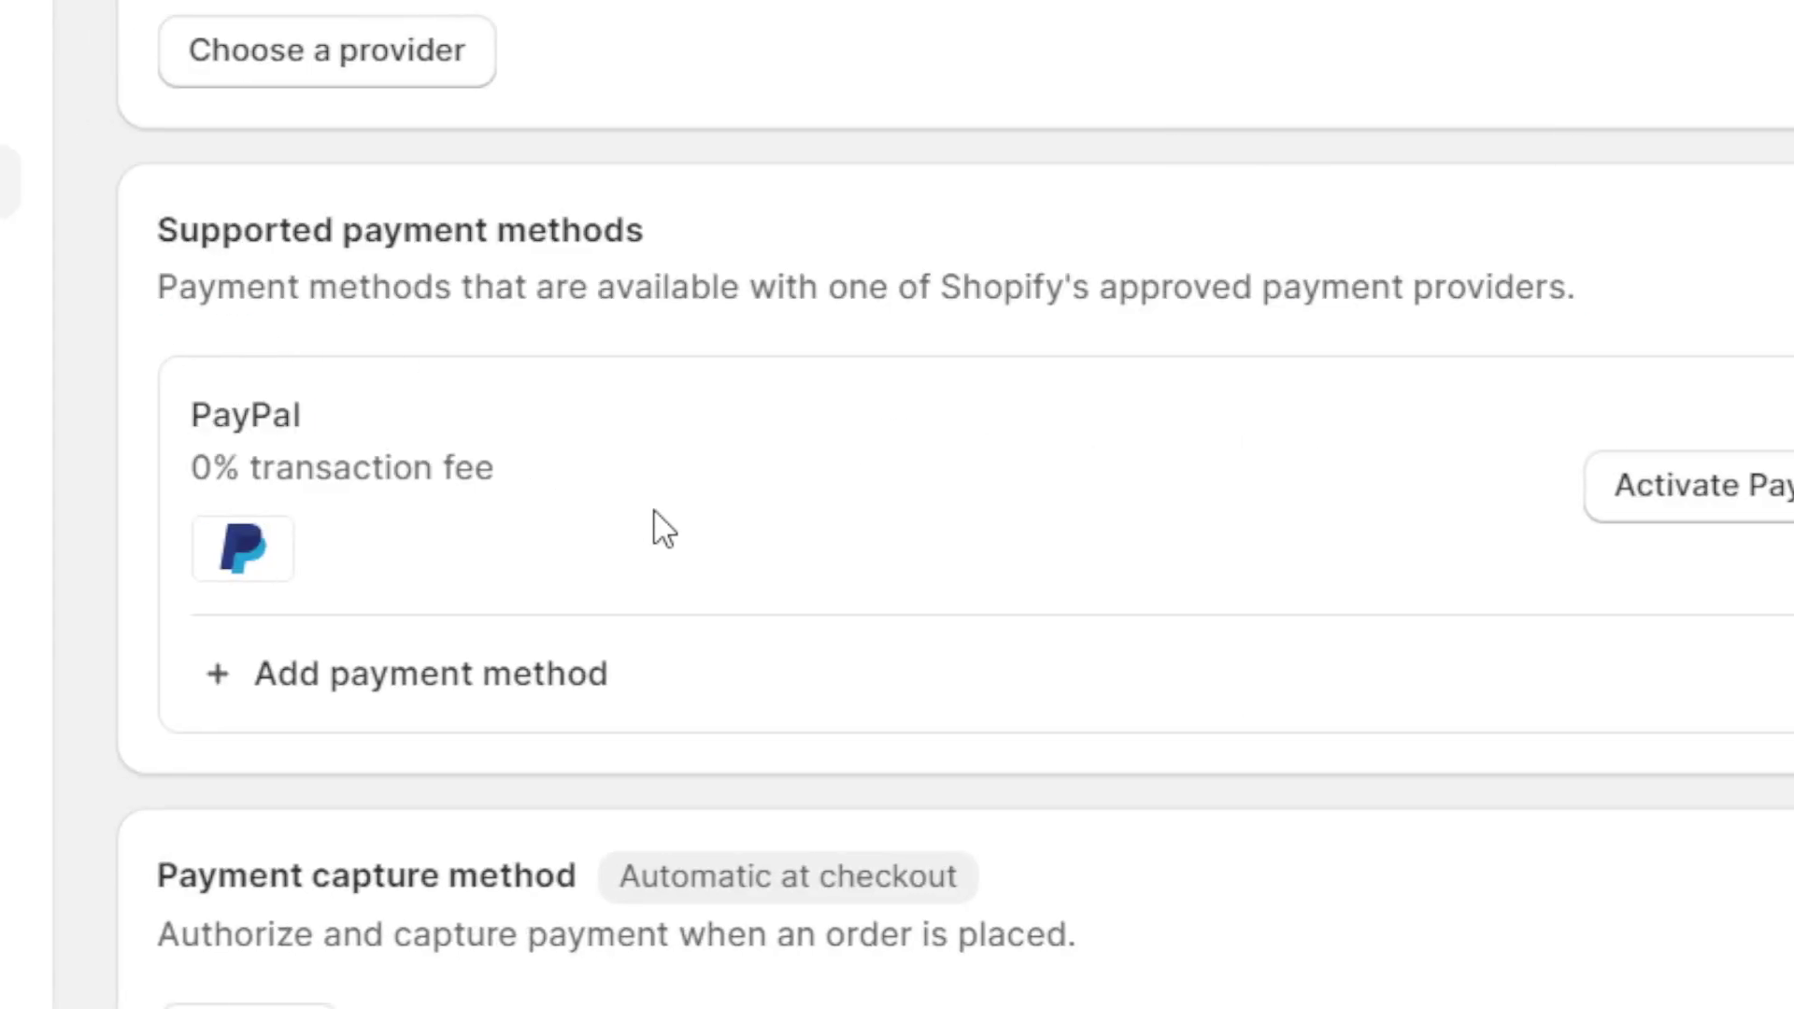
left_click_drag(139, 220, 604, 553)
left_click(605, 540)
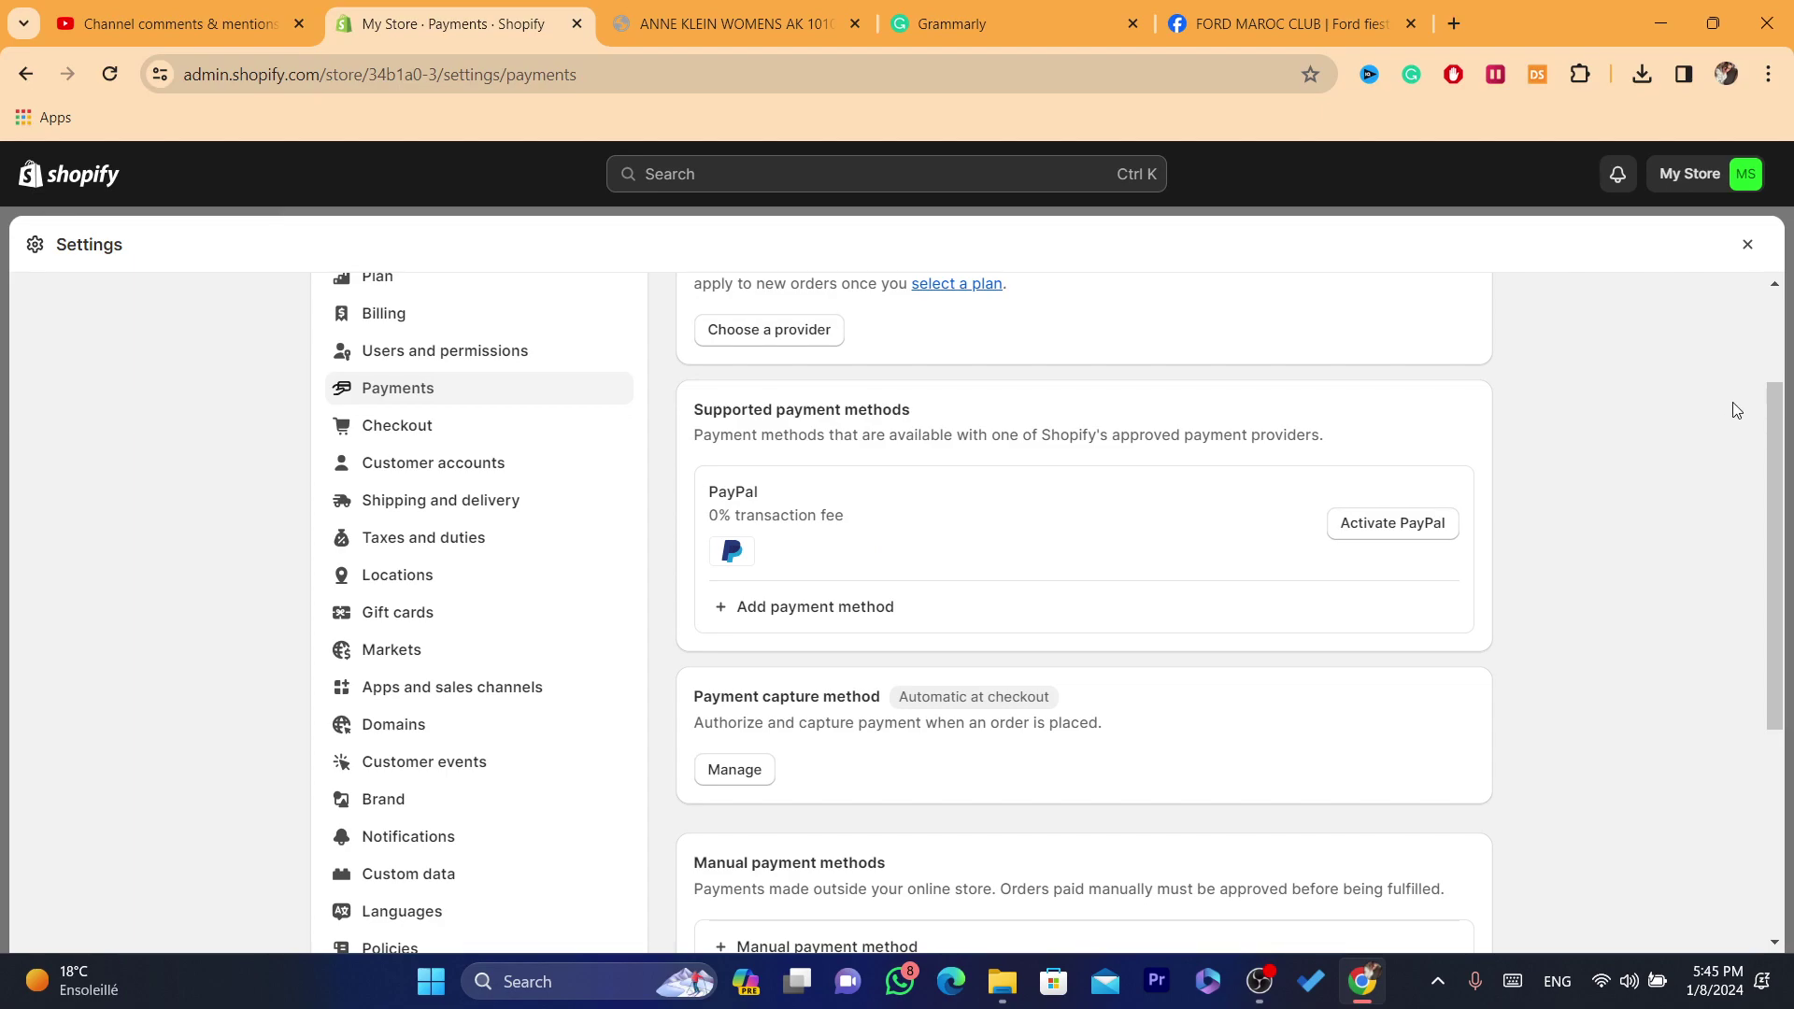
Pick Cash on Delivery (COD) from the manual payment methods and review its Additional details helper text.
left_click_drag(1778, 449, 1733, 623)
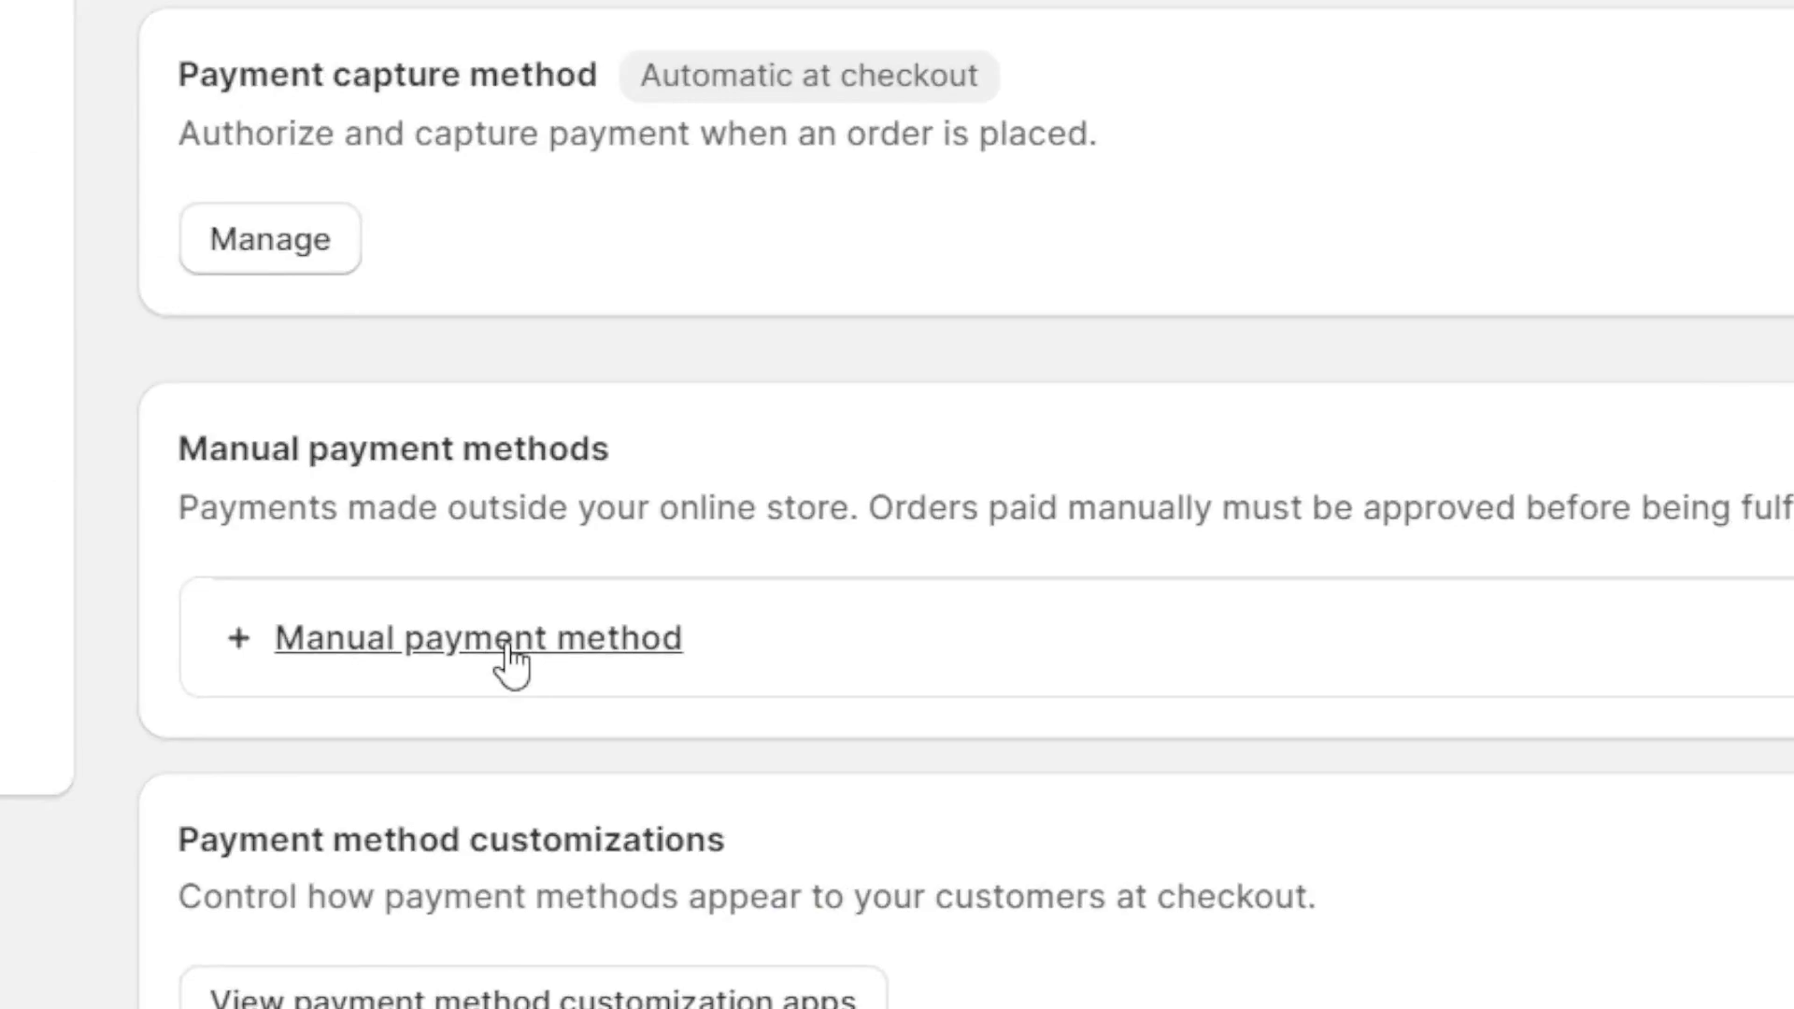
left_click(513, 654)
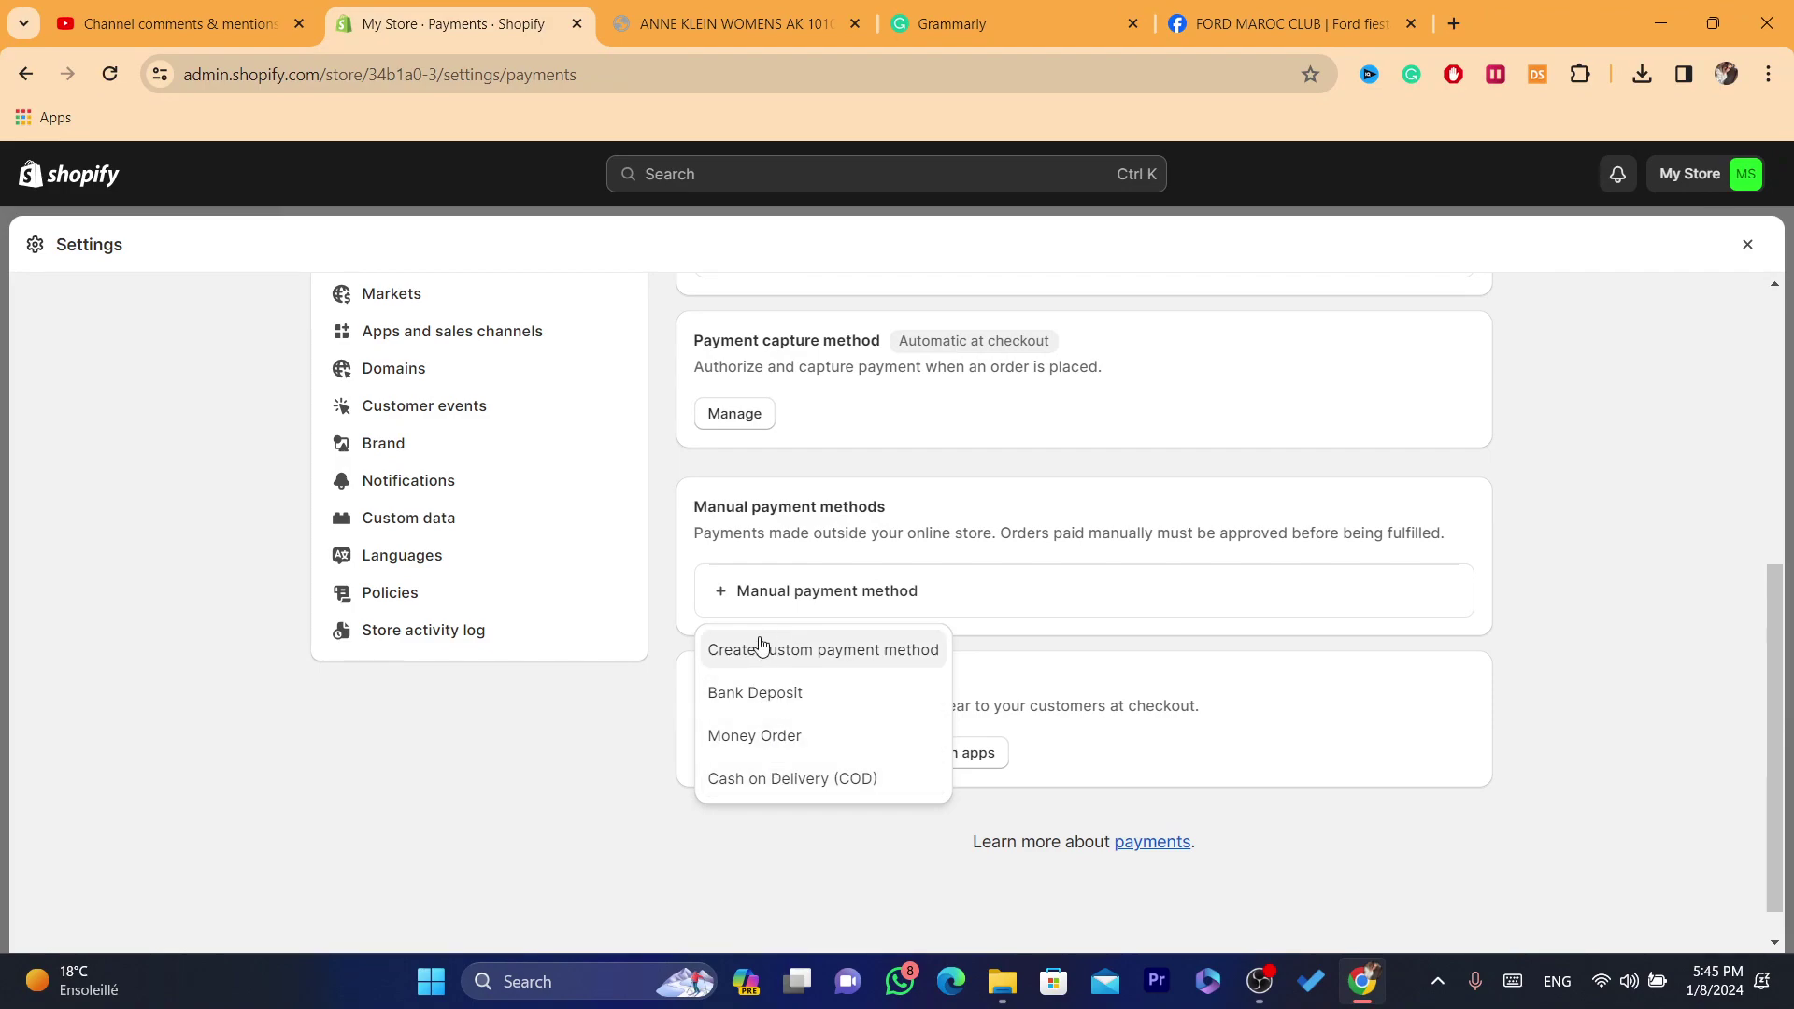
left_click(771, 785)
left_click(745, 440)
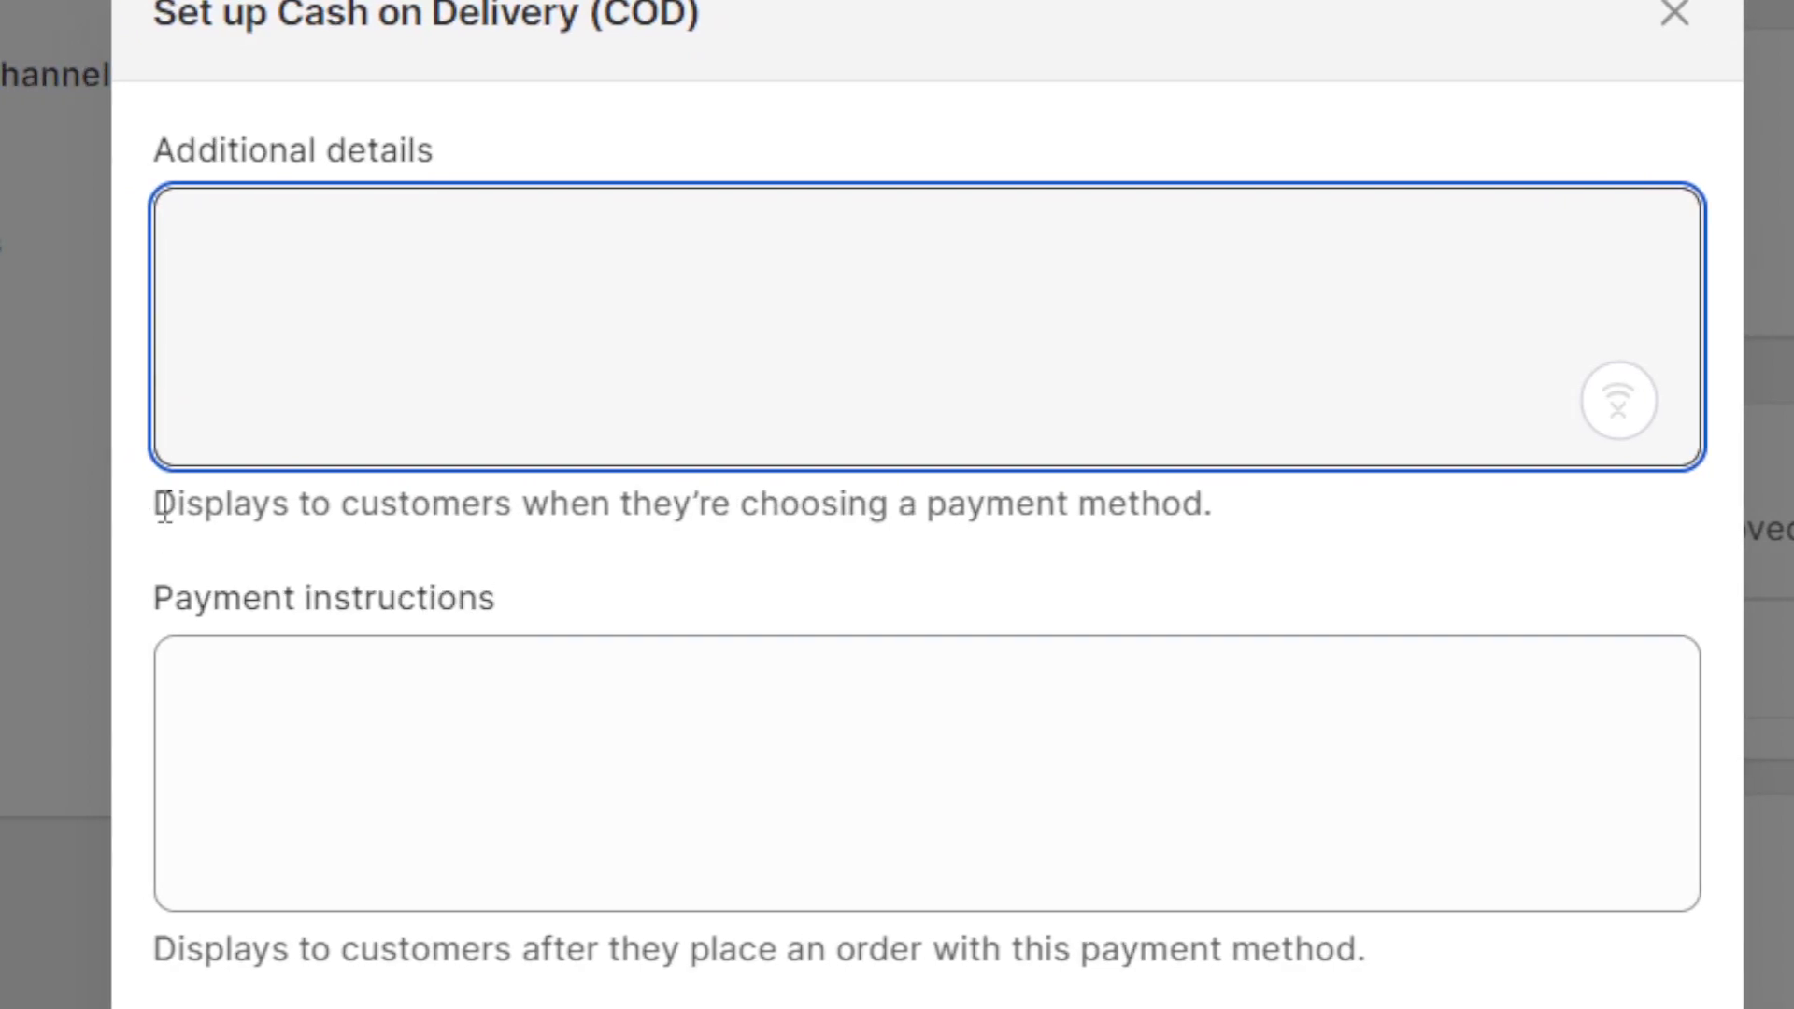
left_click_drag(557, 522, 706, 510)
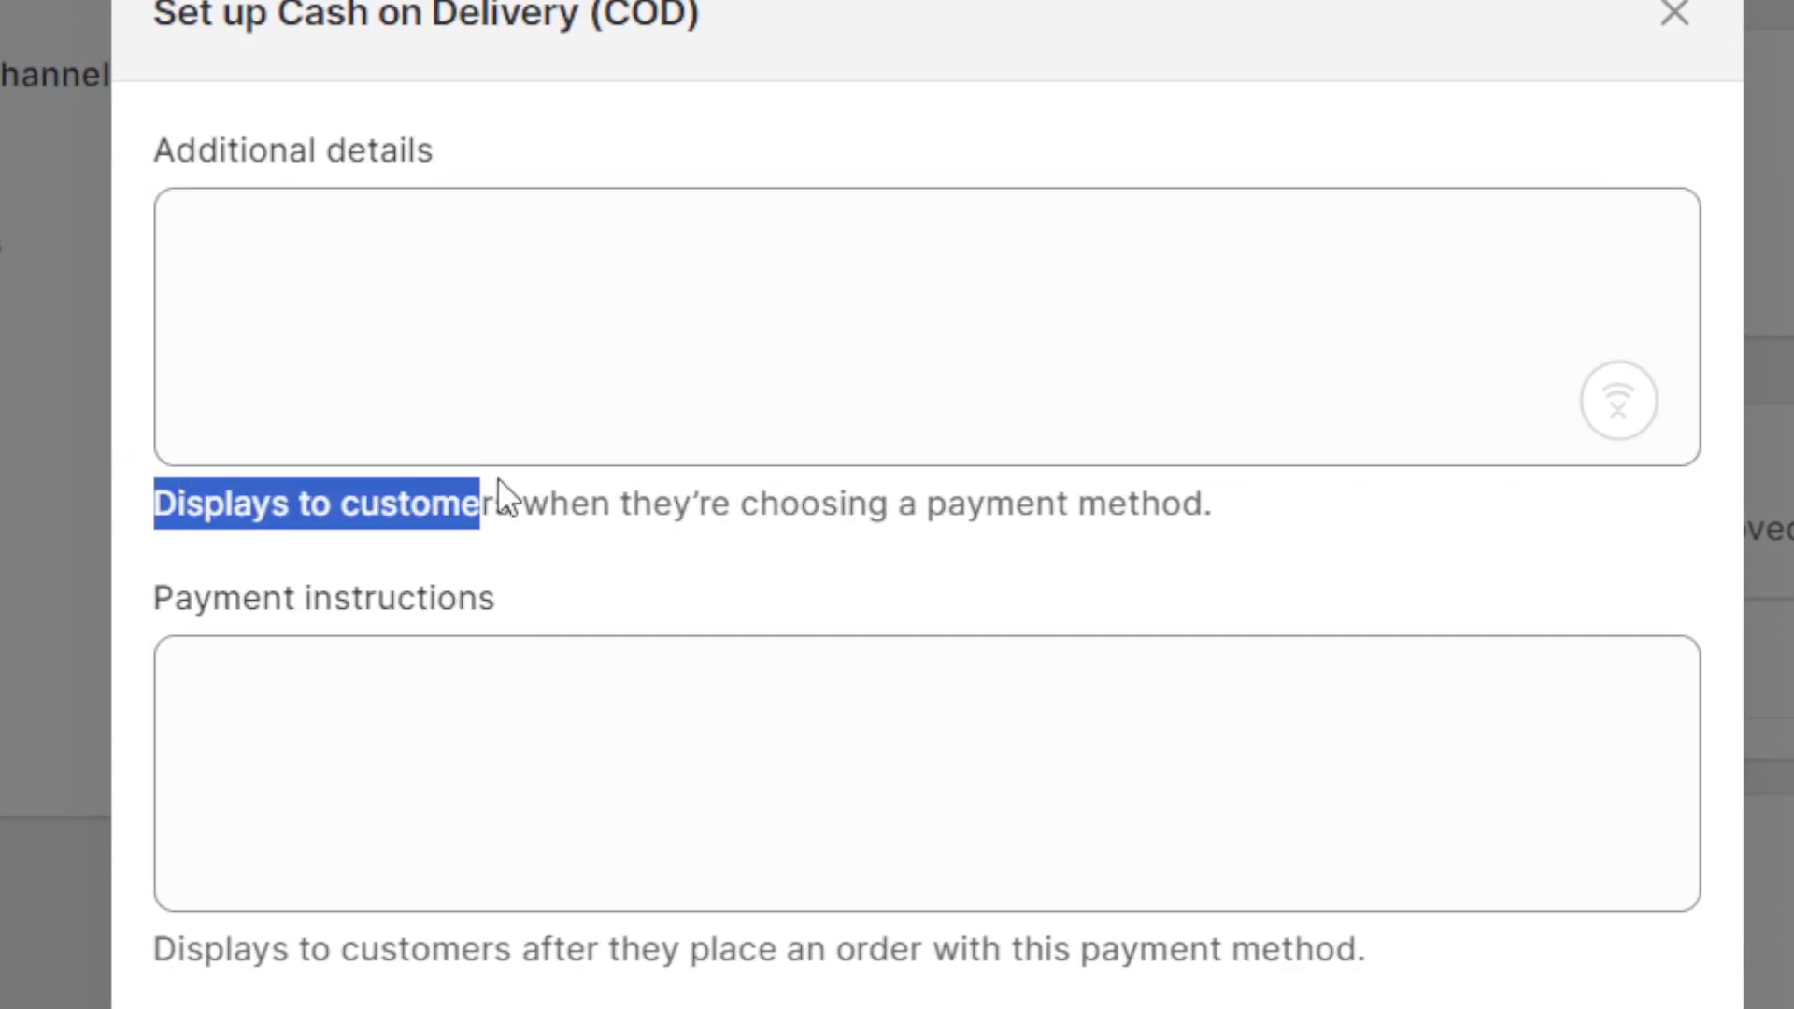
left_click_drag(498, 479, 1205, 489)
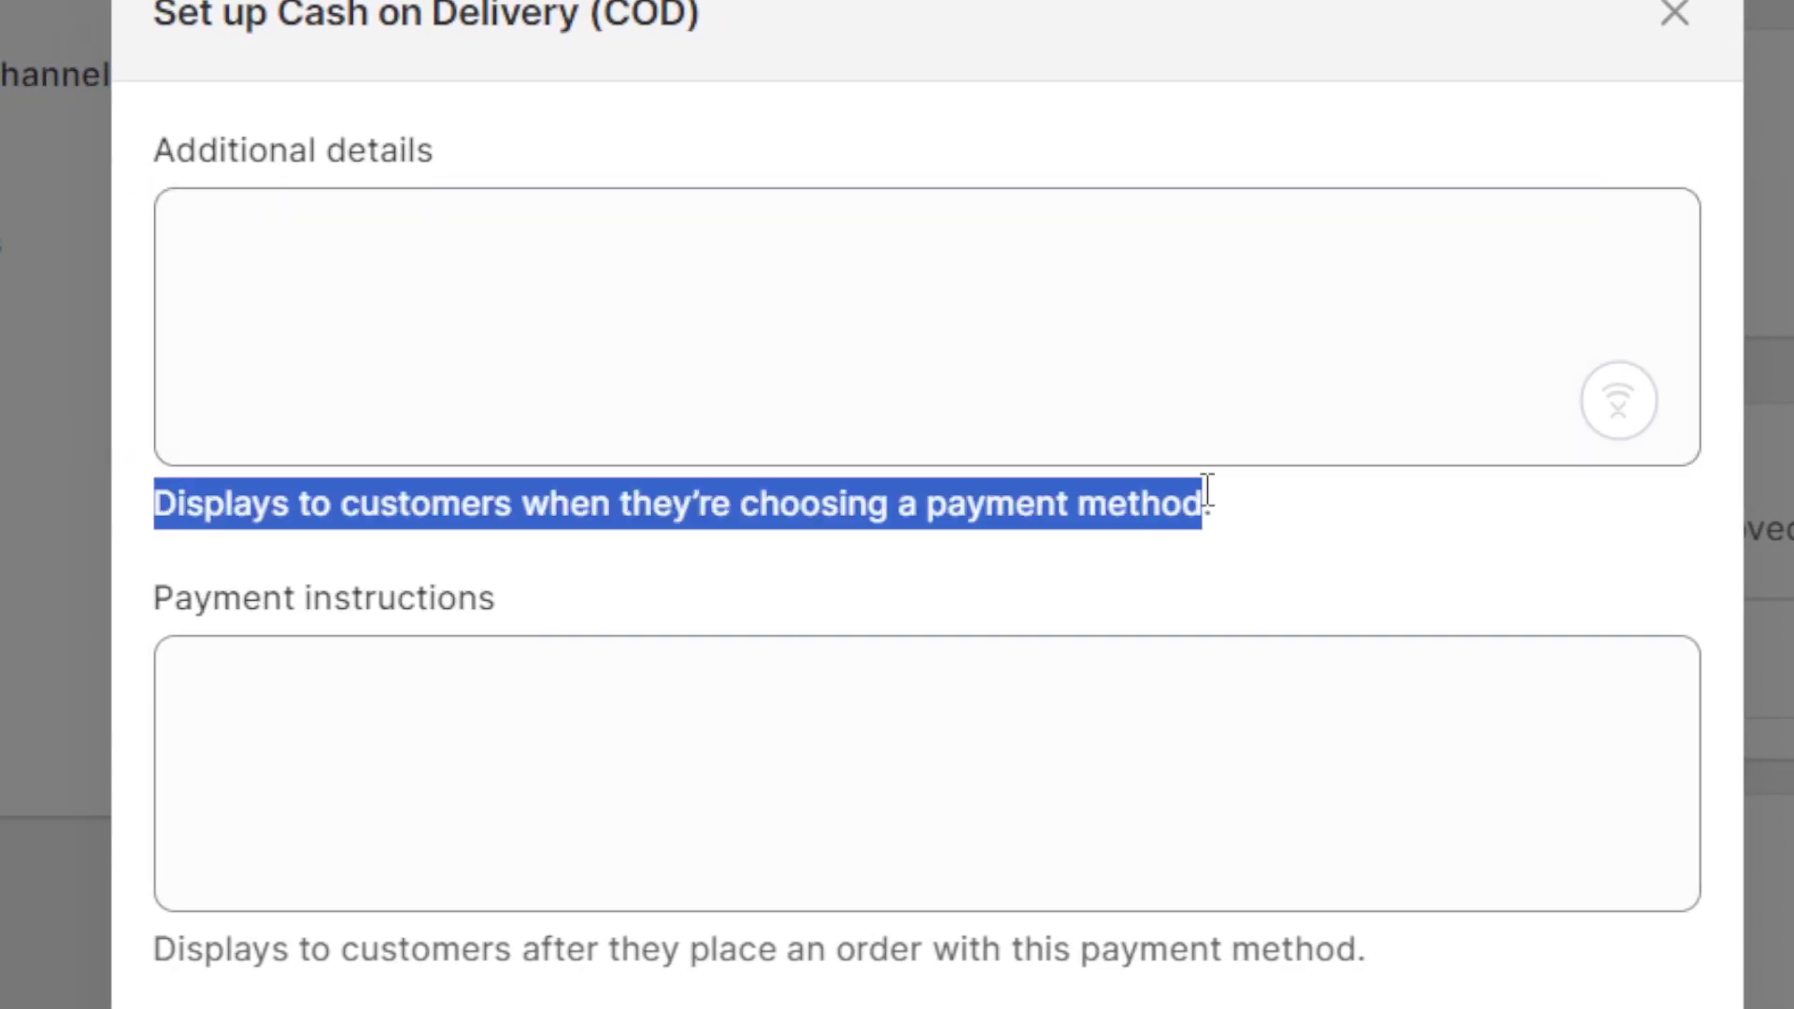
Type 'You are choosing cash on delivery method You will pay after you receive' in Additional details.
left_click(1205, 492)
left_click(557, 380)
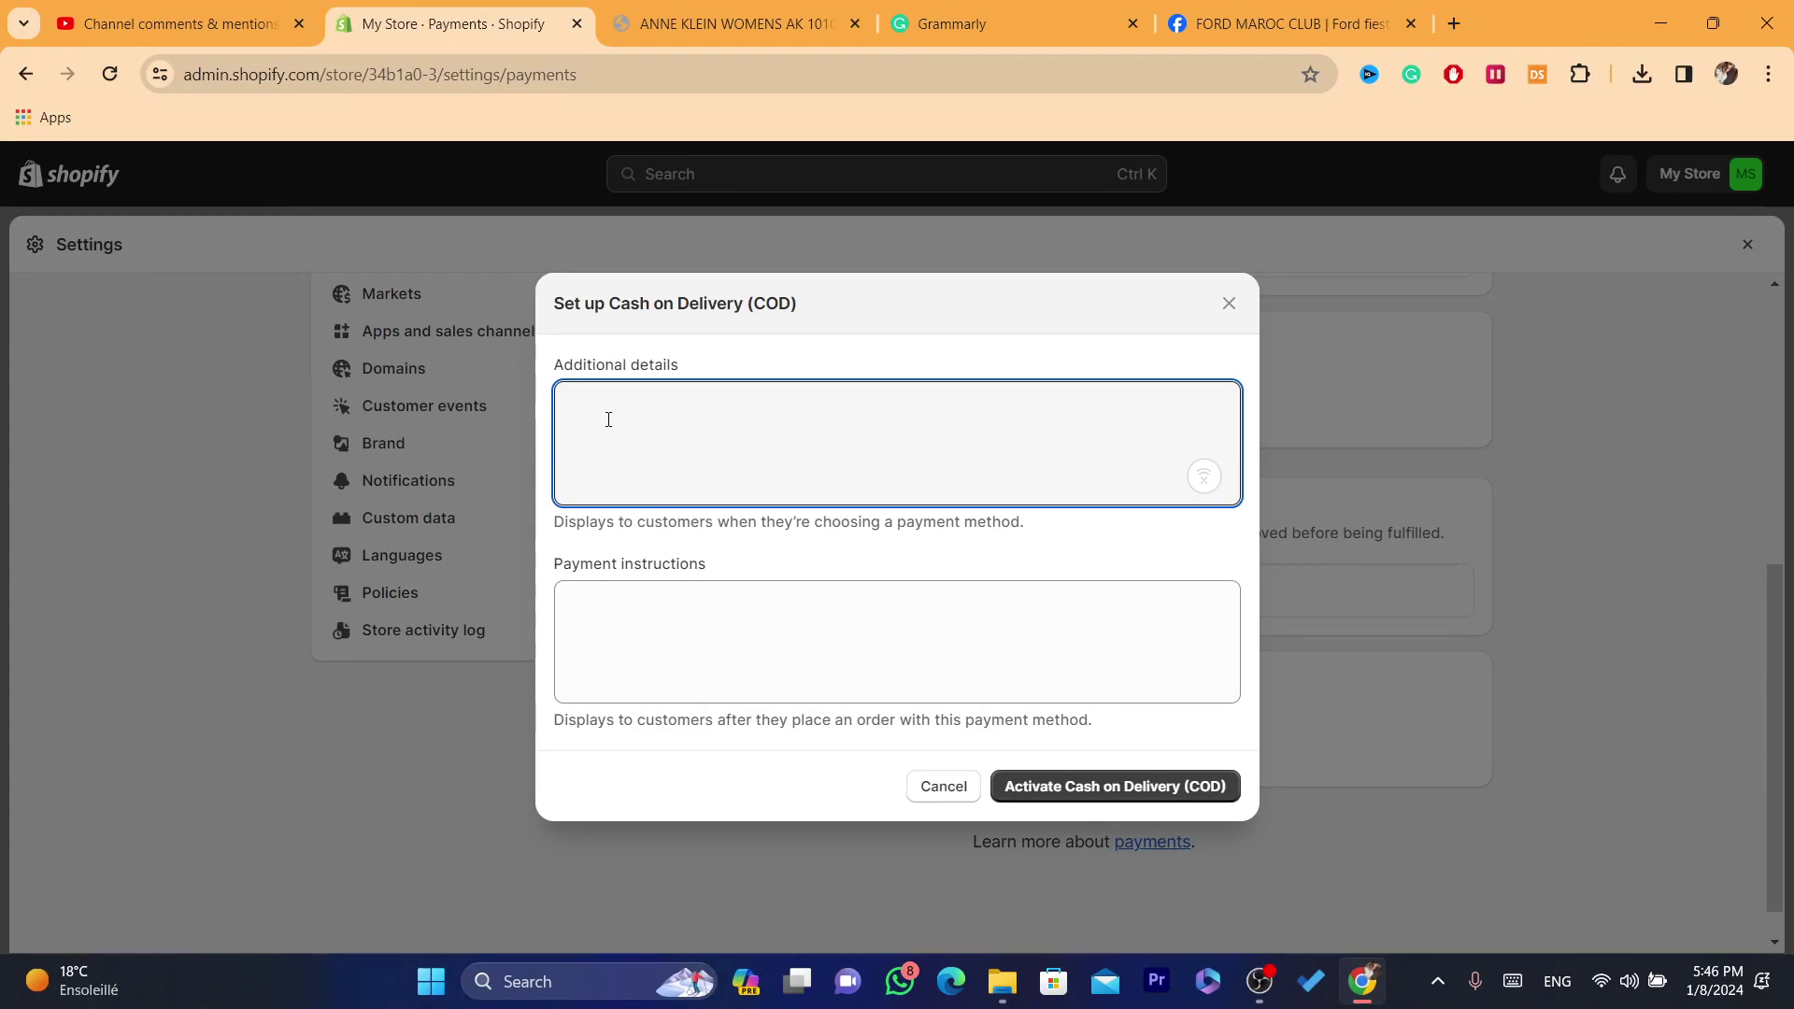
type("You ar")
type("e chossing cash on delirey method k")
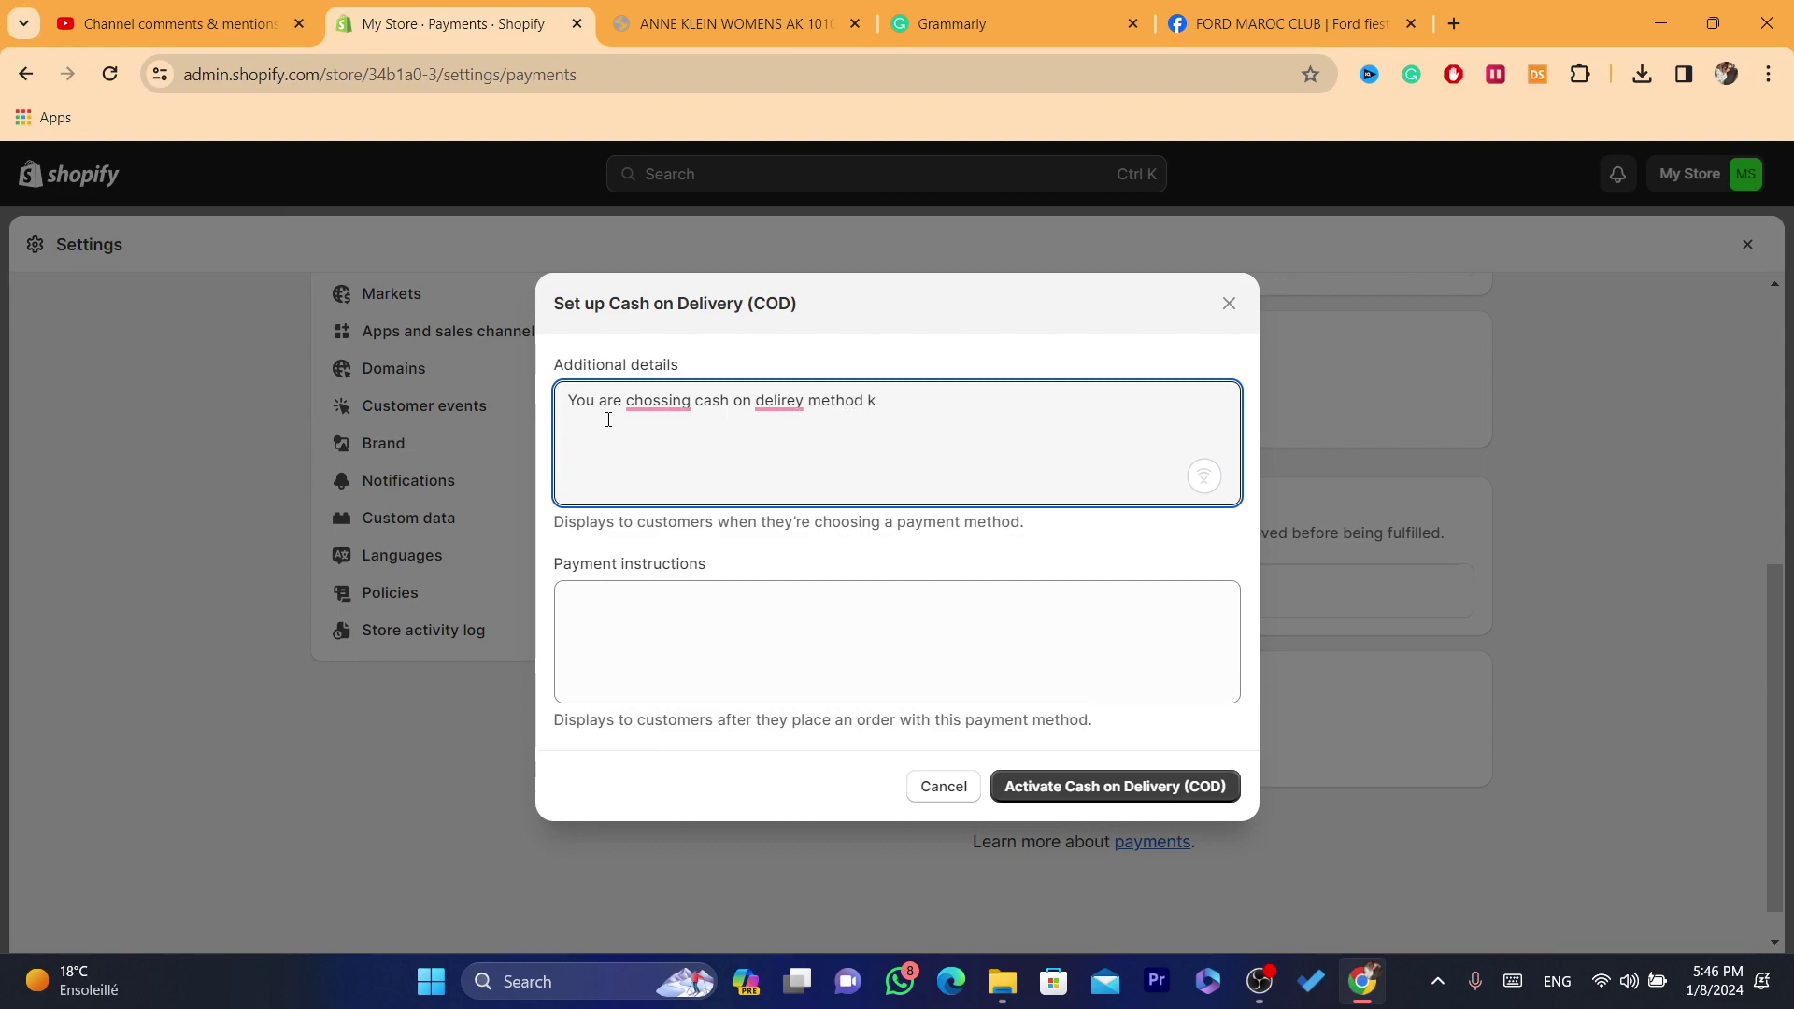
key("BackSpace")
type("You will pay after ")
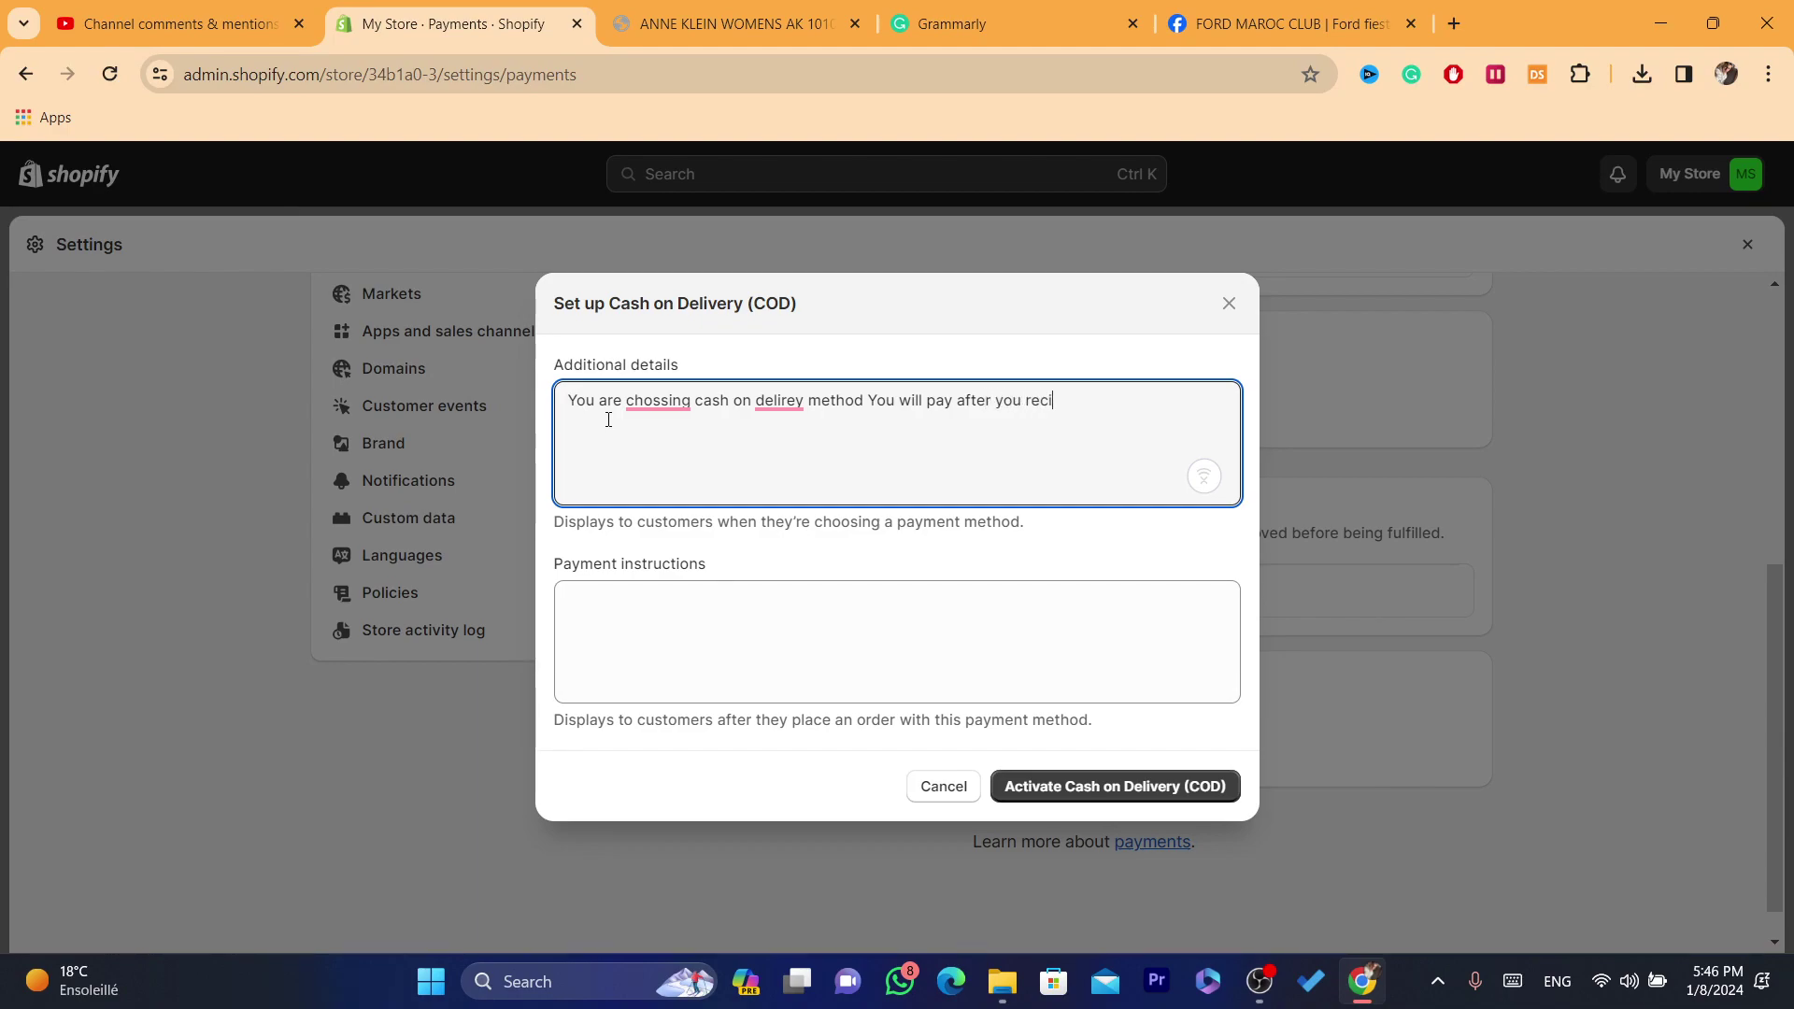
type("you receive the item")
Correct 'chossing' to 'choosing' and 'delirey' to 'delivery' with spelling suggestions.
left_click(658, 401)
left_click(681, 469)
left_click(780, 402)
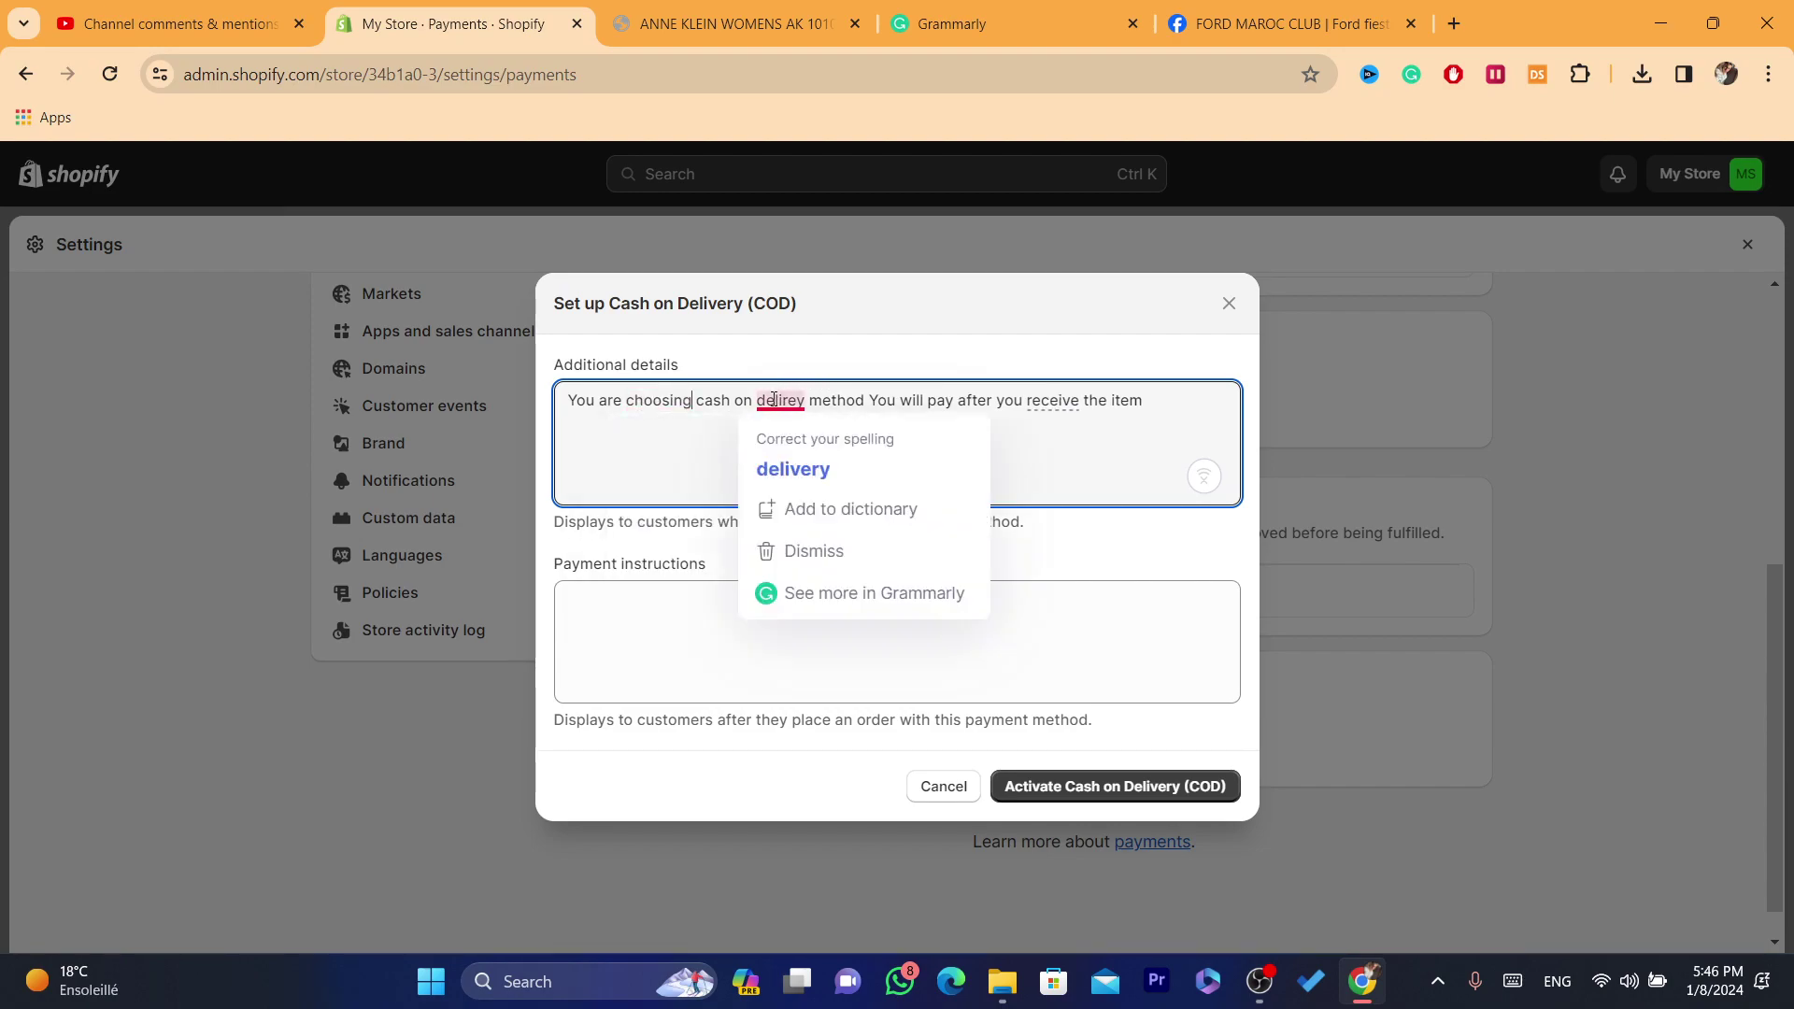
left_click(804, 467)
left_click(654, 606)
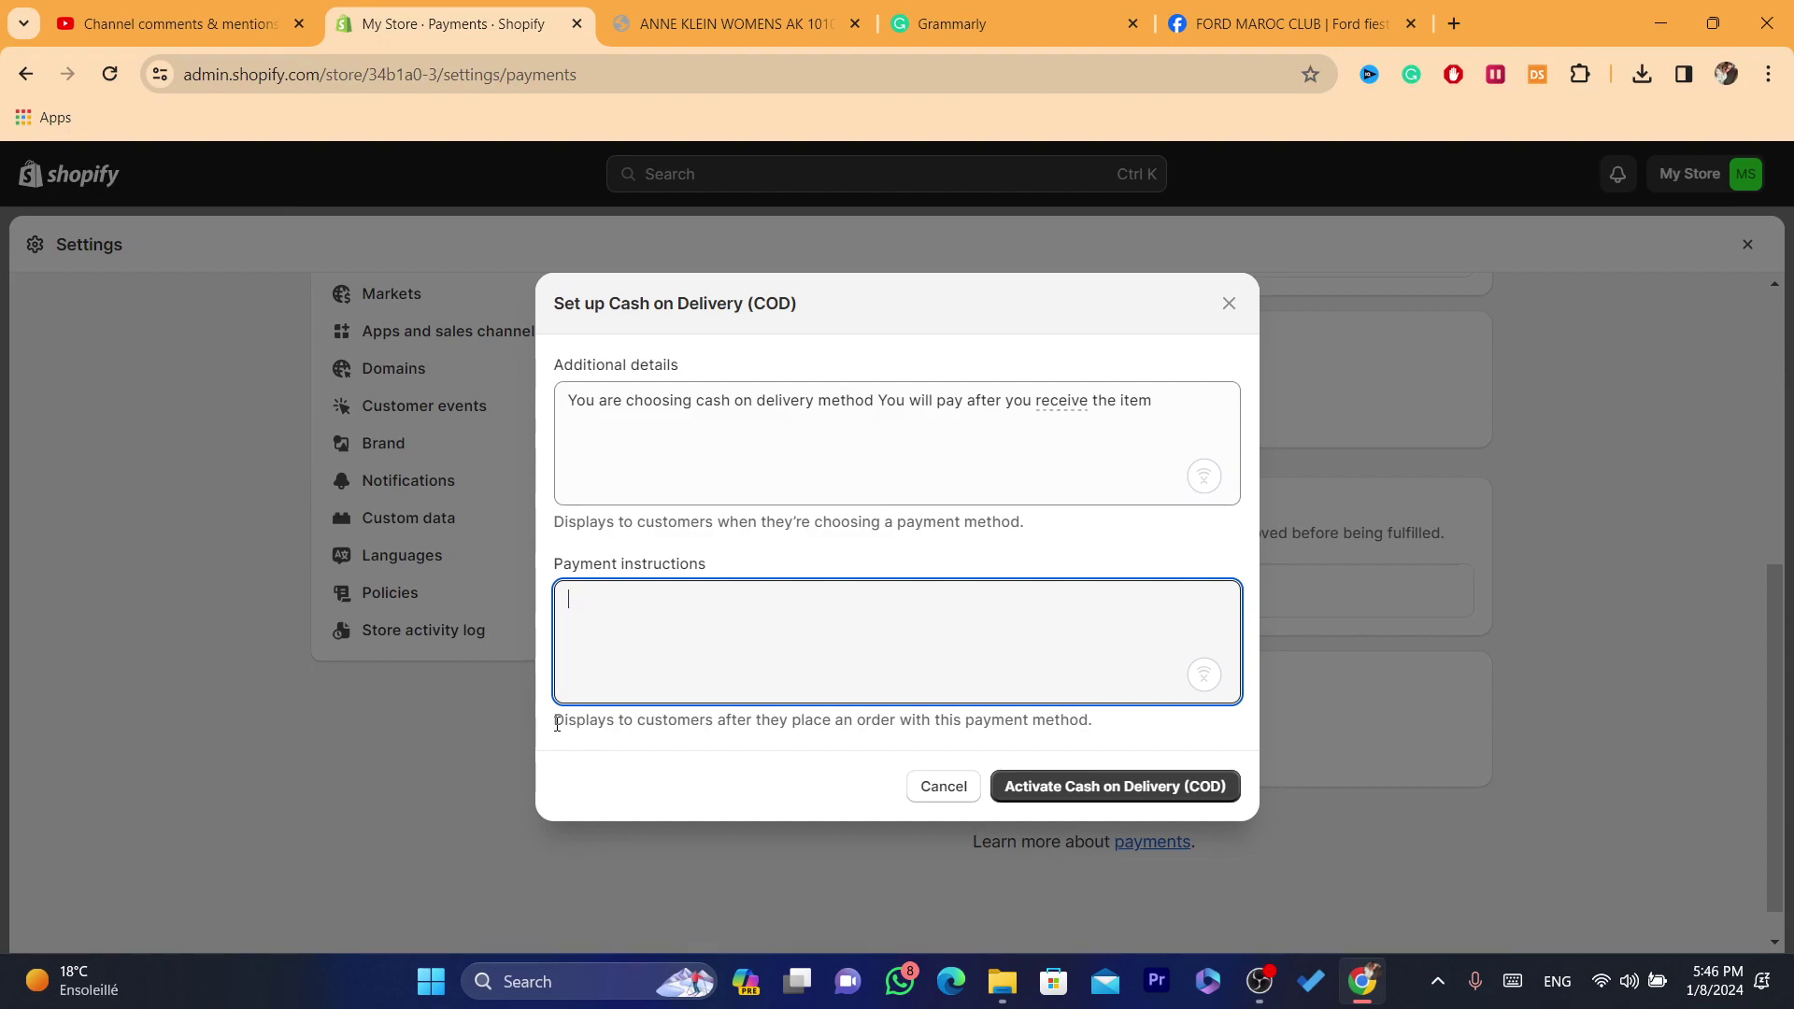
Enter 'You will recive your item and then pay the caurres' as Payment instructions and select it.
left_click_drag(752, 719, 1110, 727)
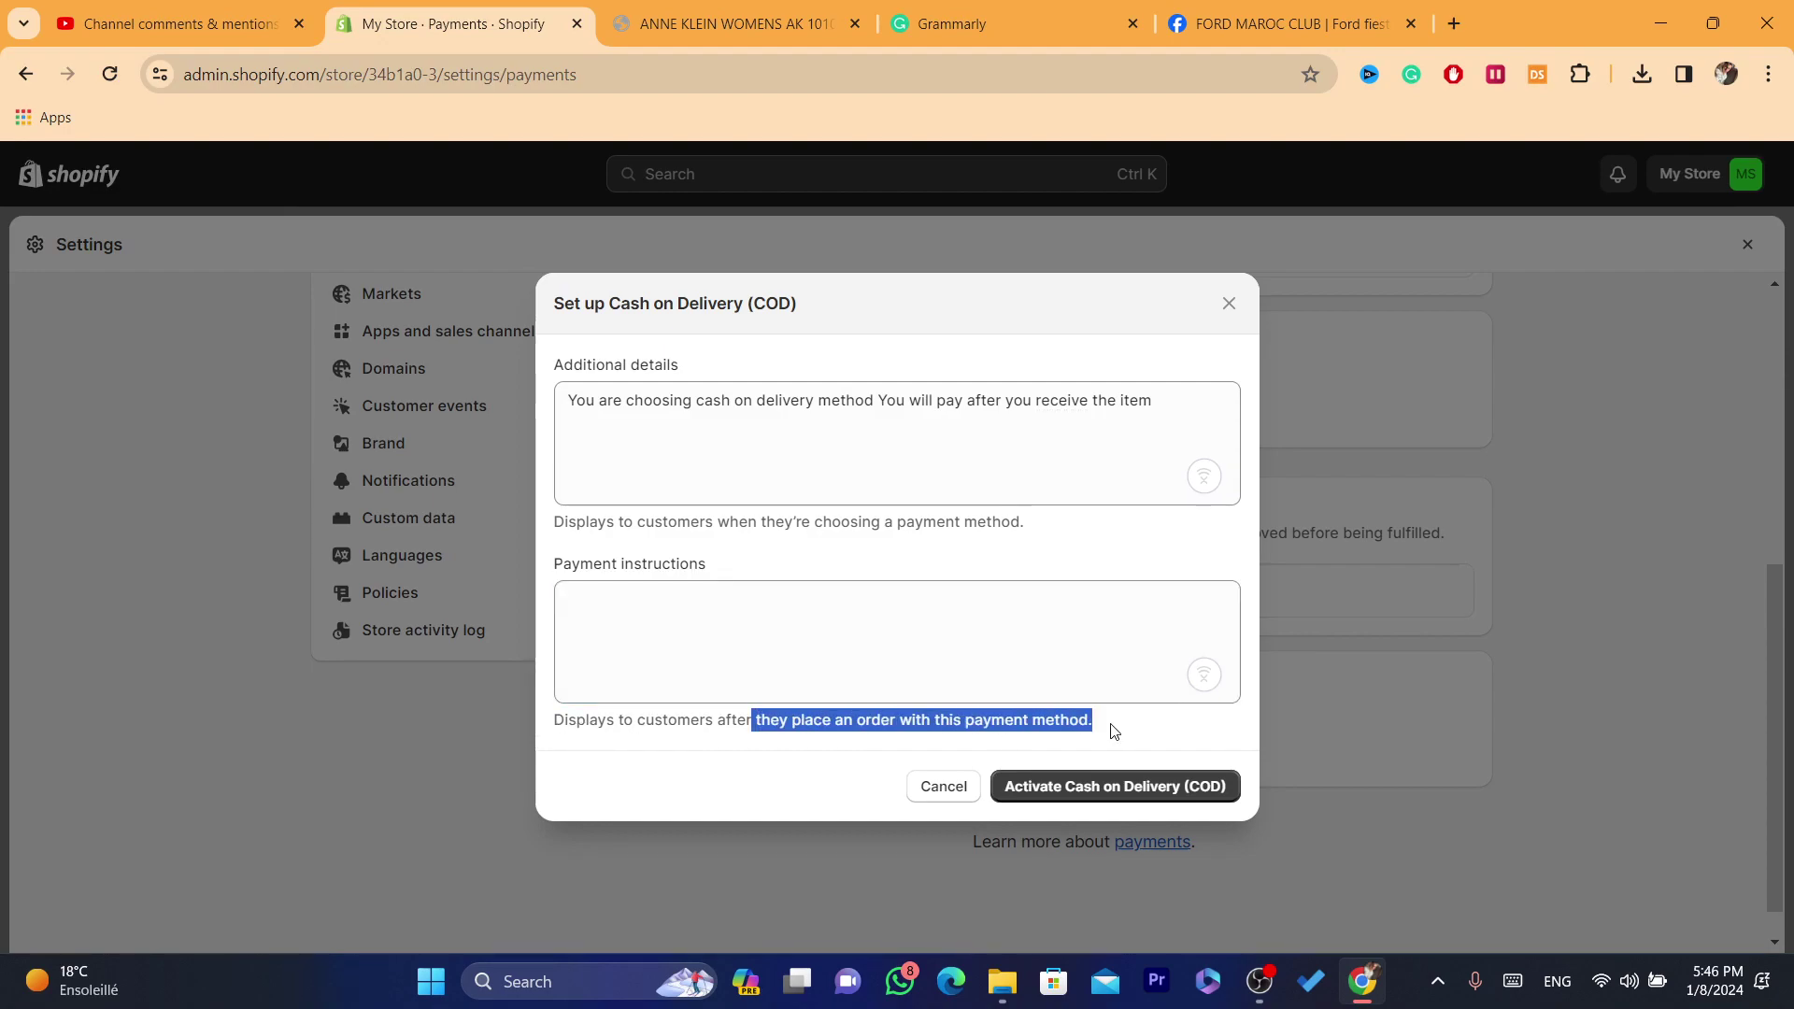
left_click(1113, 731)
left_click(769, 641)
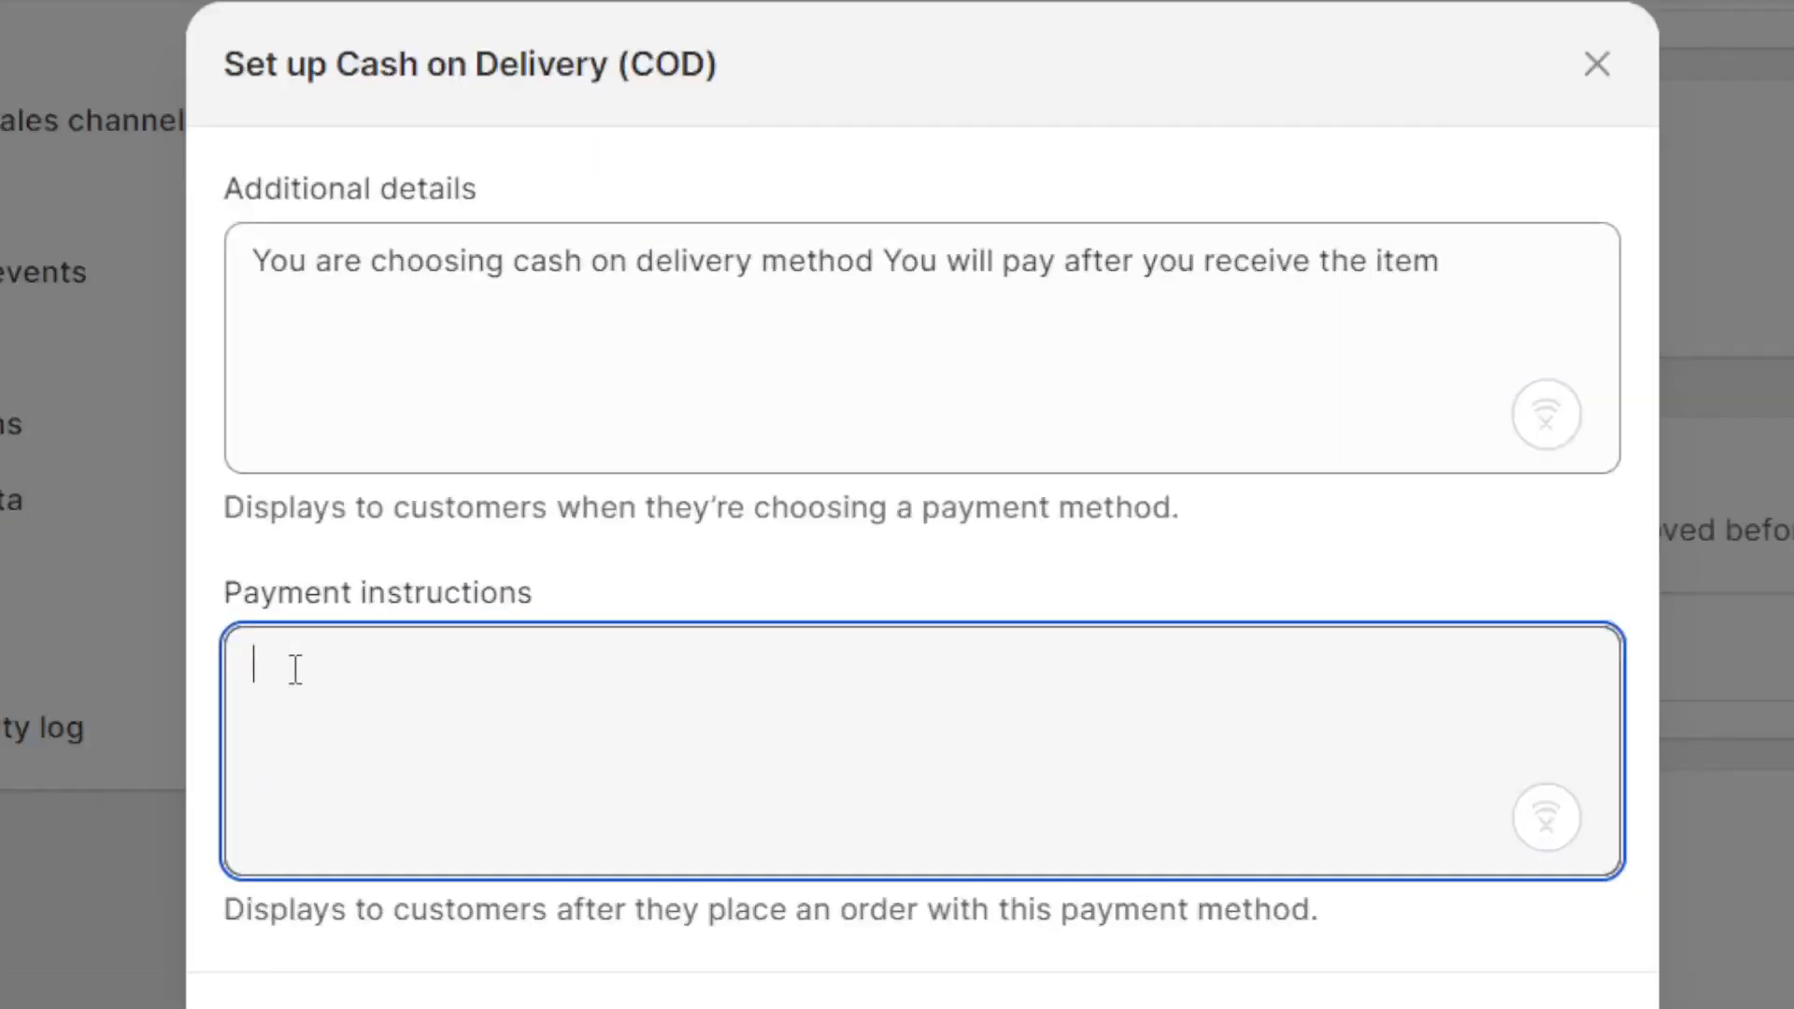
type("You will recive your")
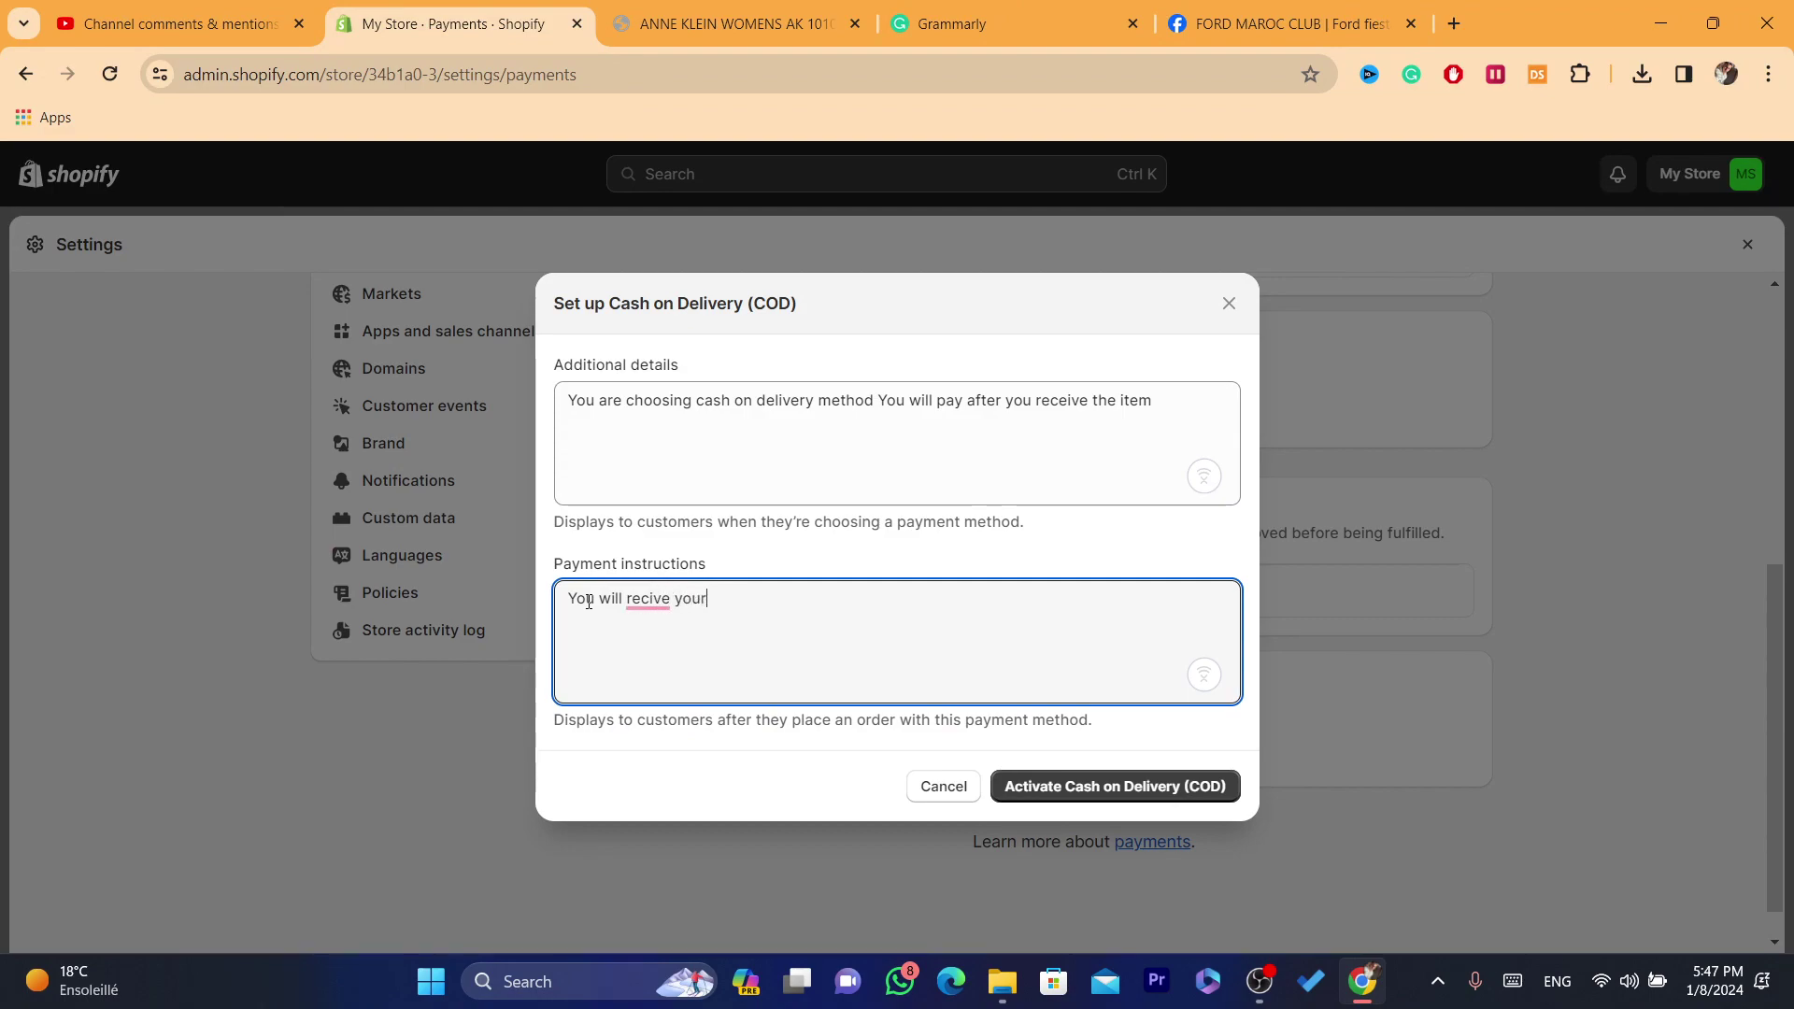
type(" item and then pay the caur")
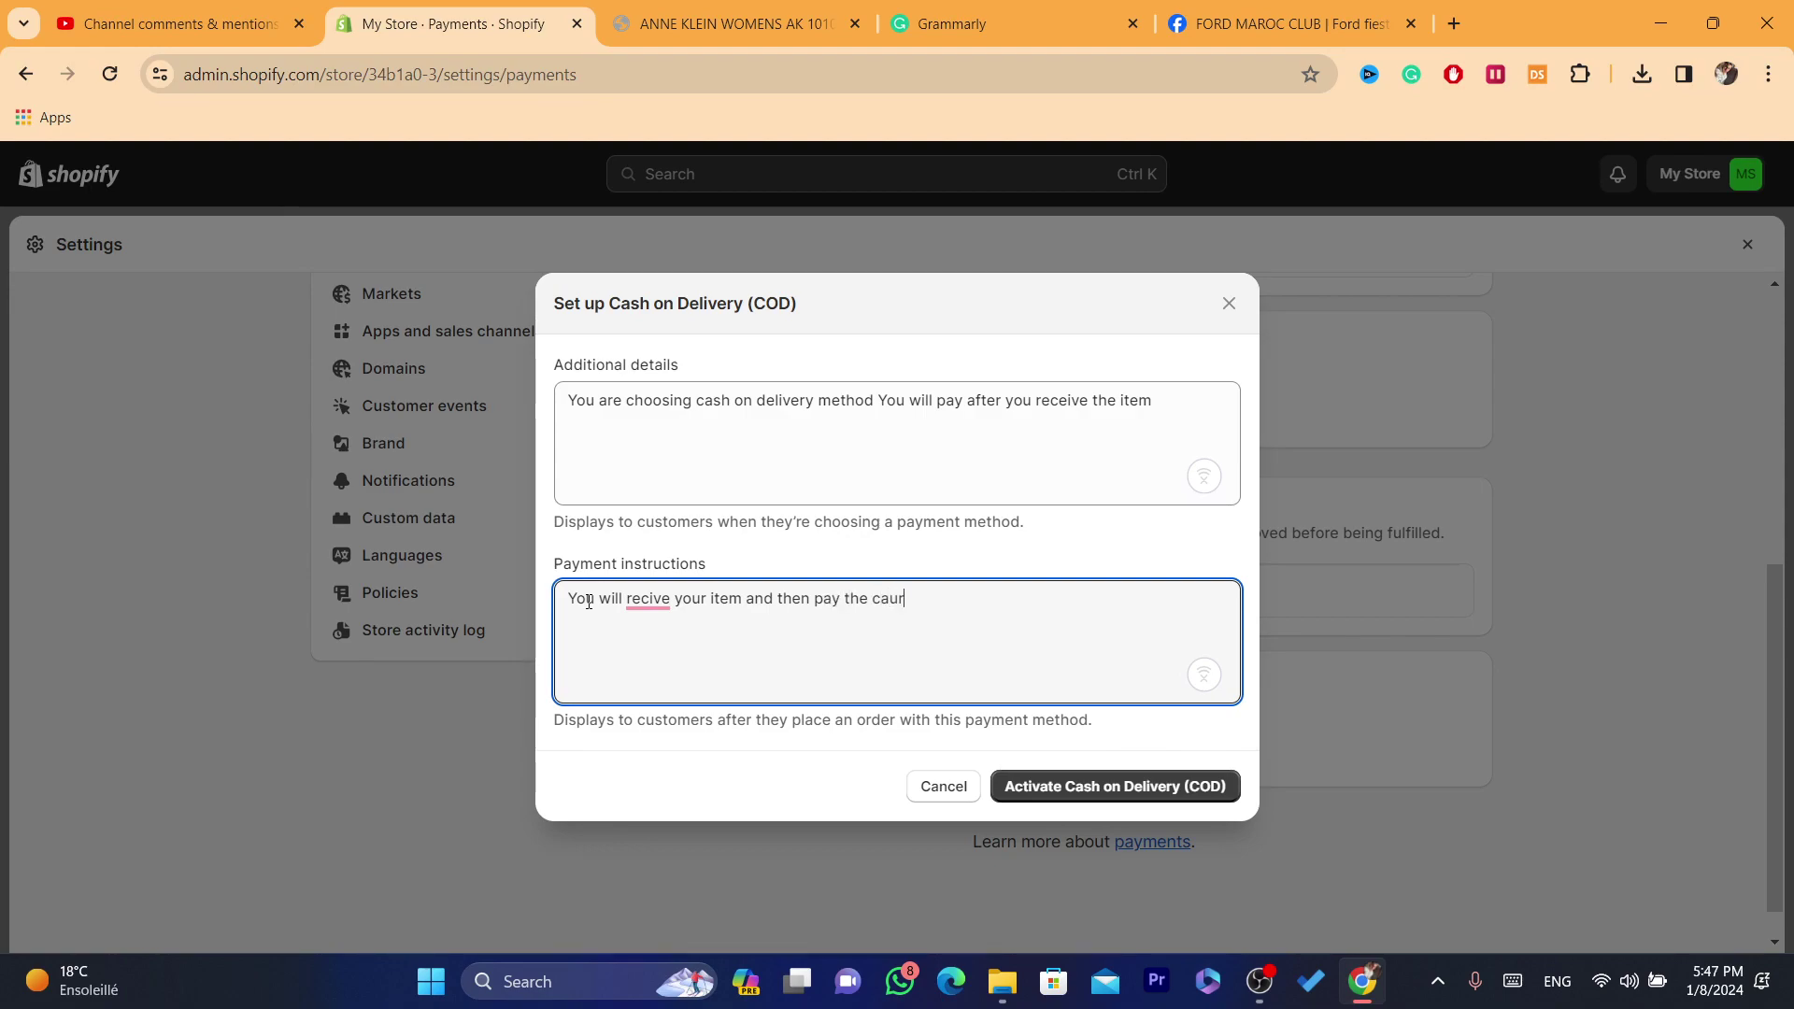
type("res")
mouse_move(899, 603)
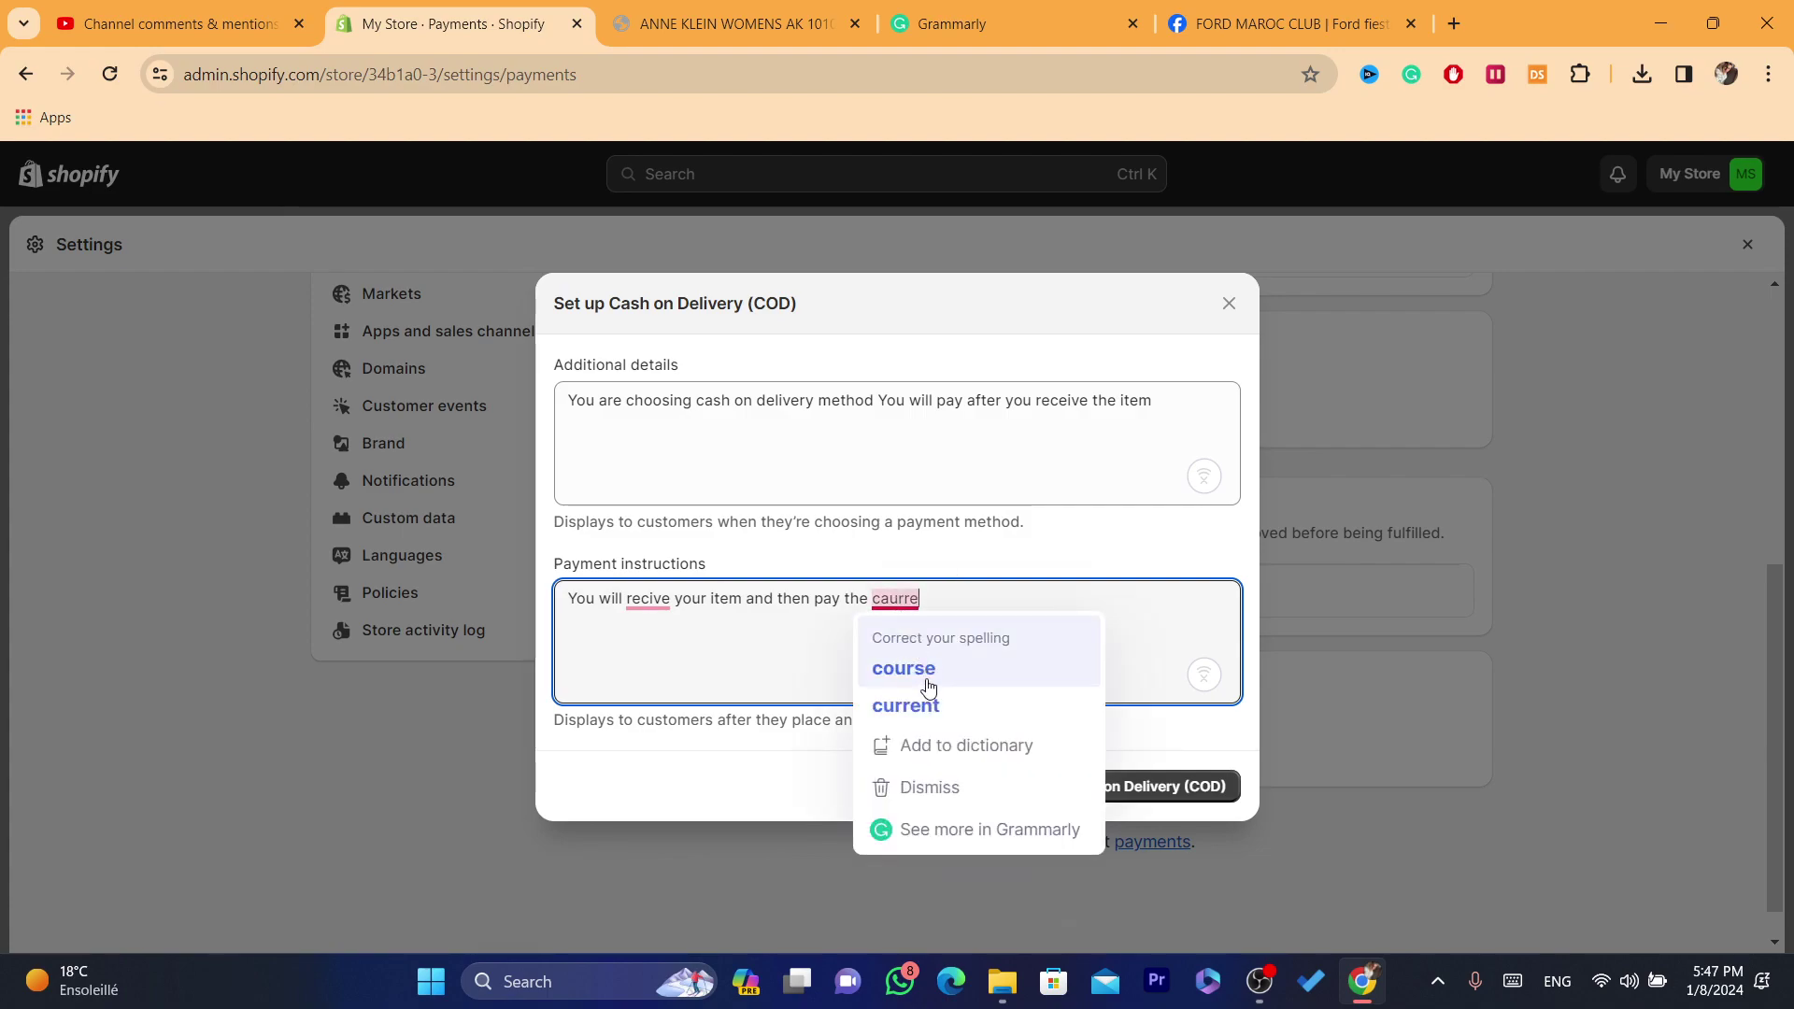
triple_click(905, 599)
Search Google for the instructions sentence and retype its misspelled last word in Shopify.
right_click(904, 599)
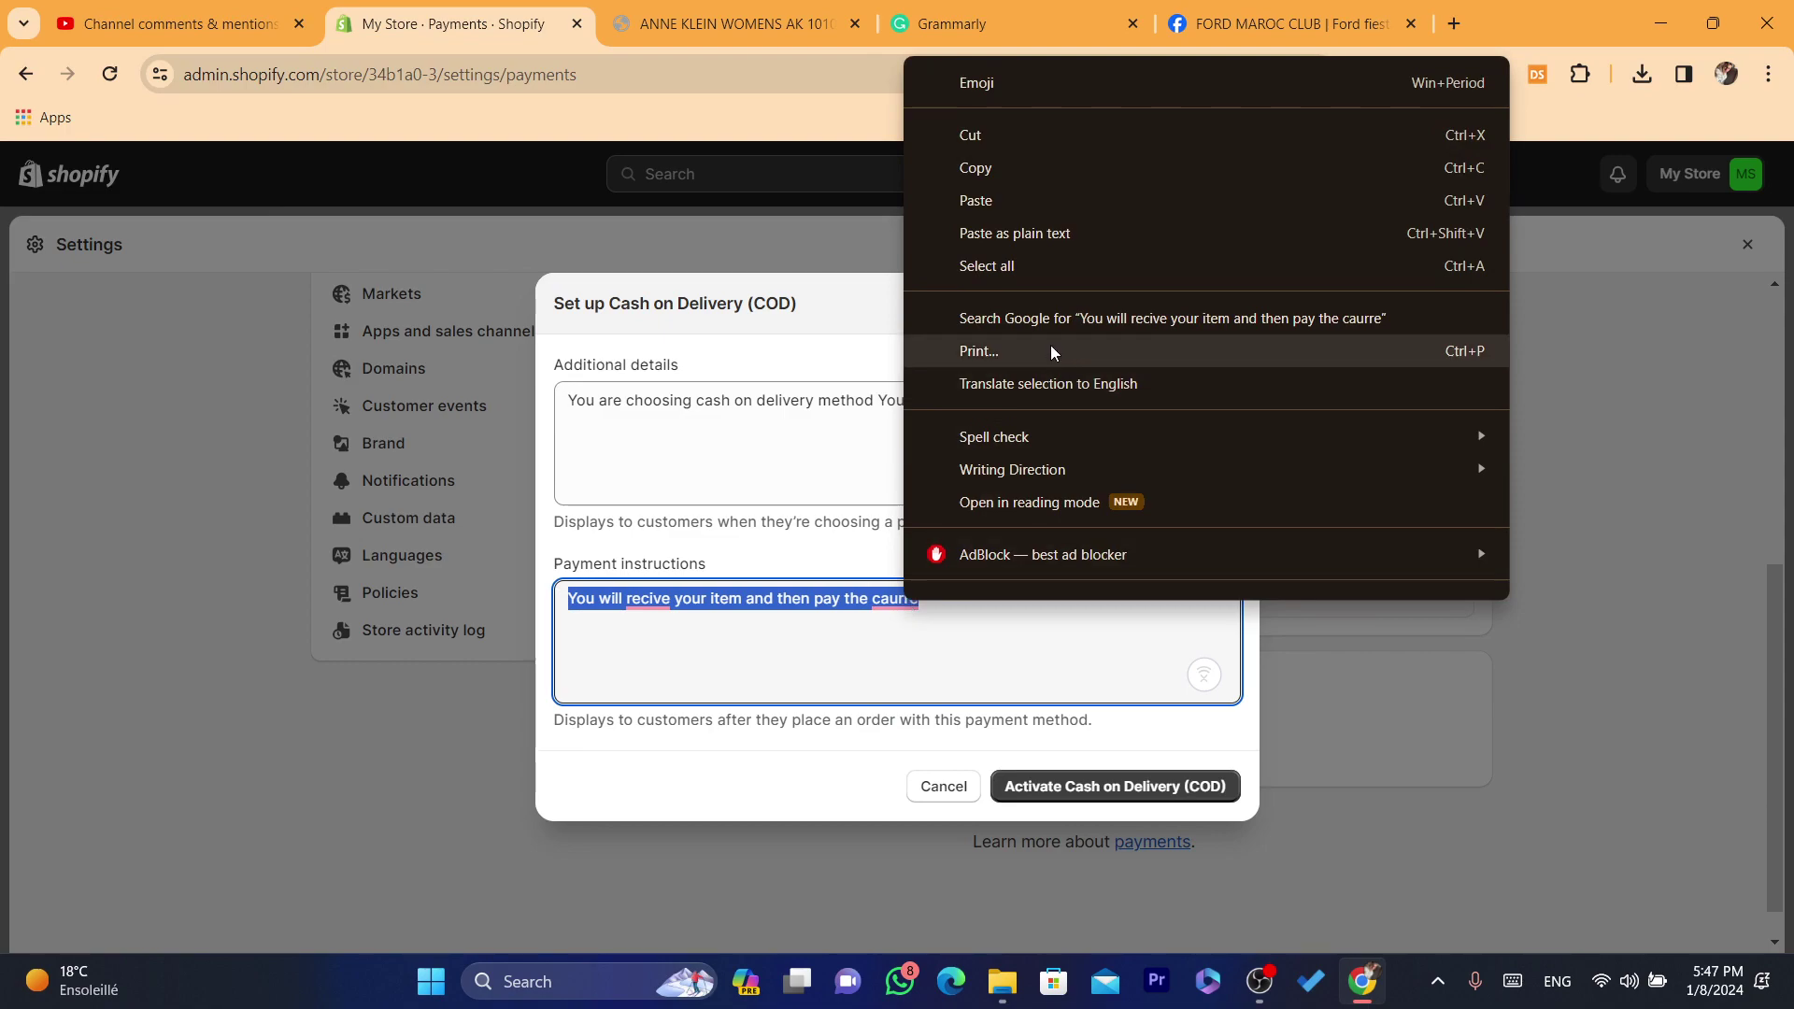
left_click(1039, 324)
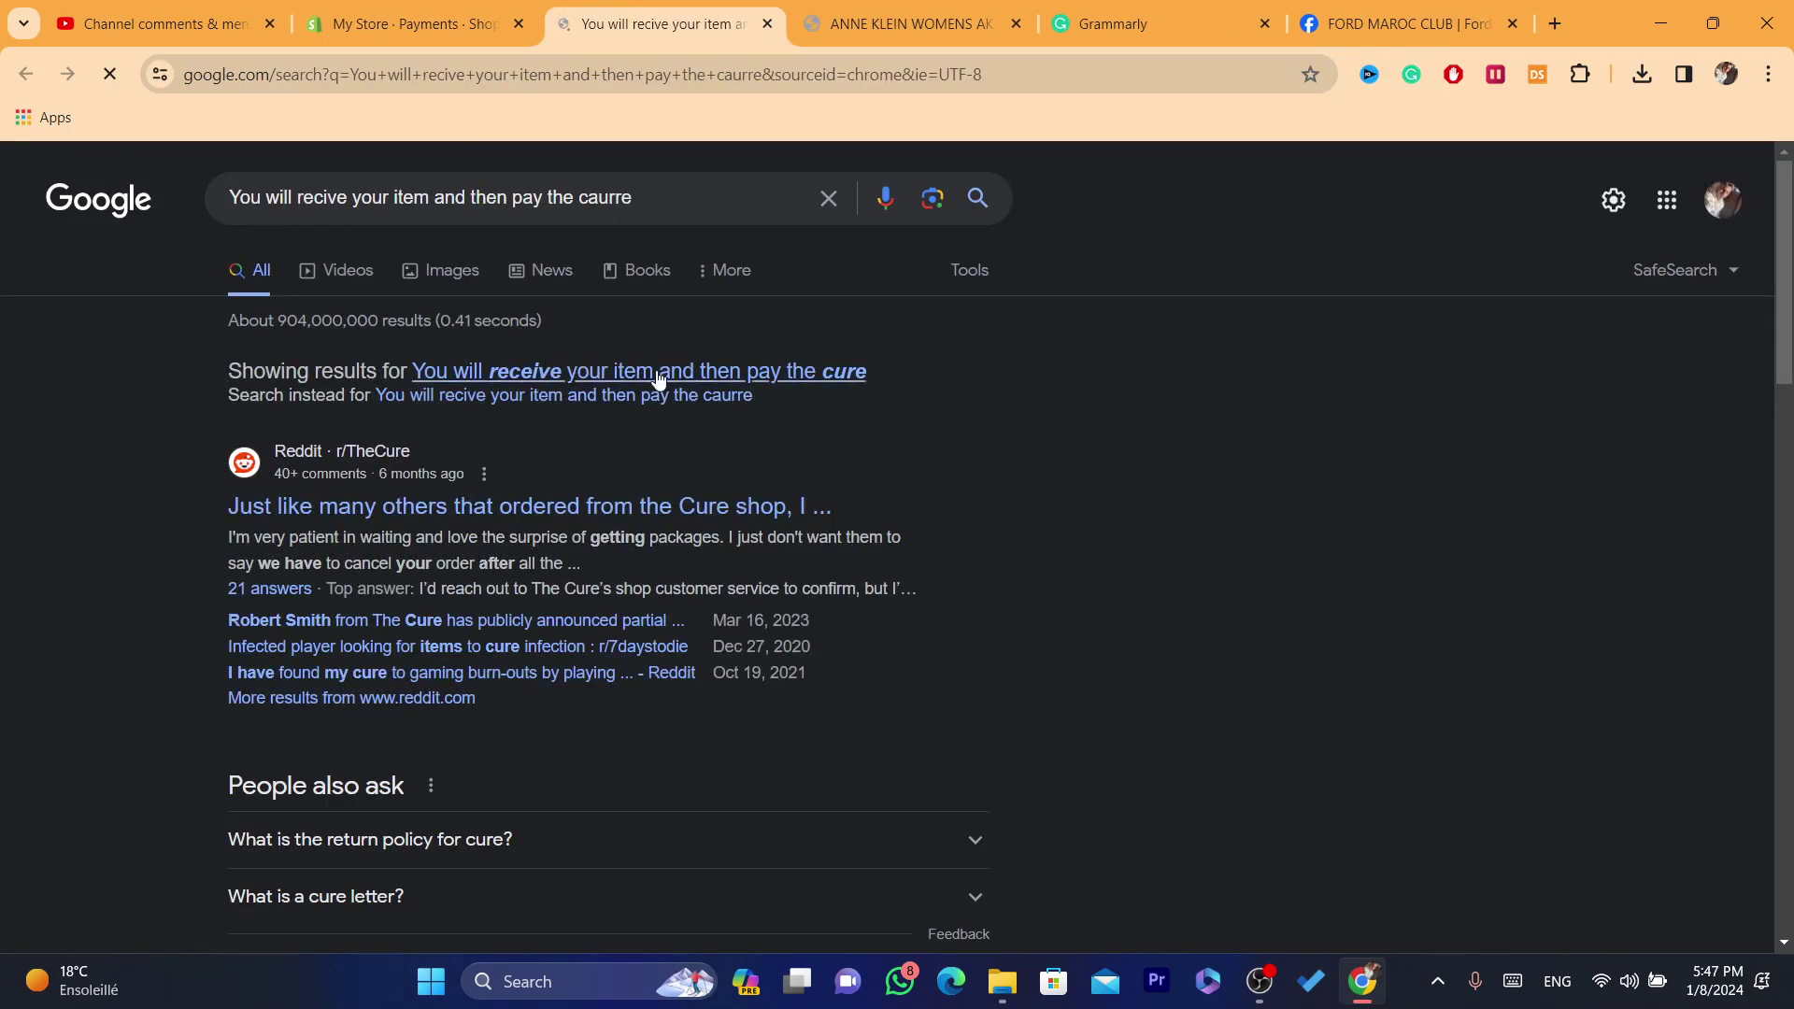
left_click(411, 23)
left_click(965, 617)
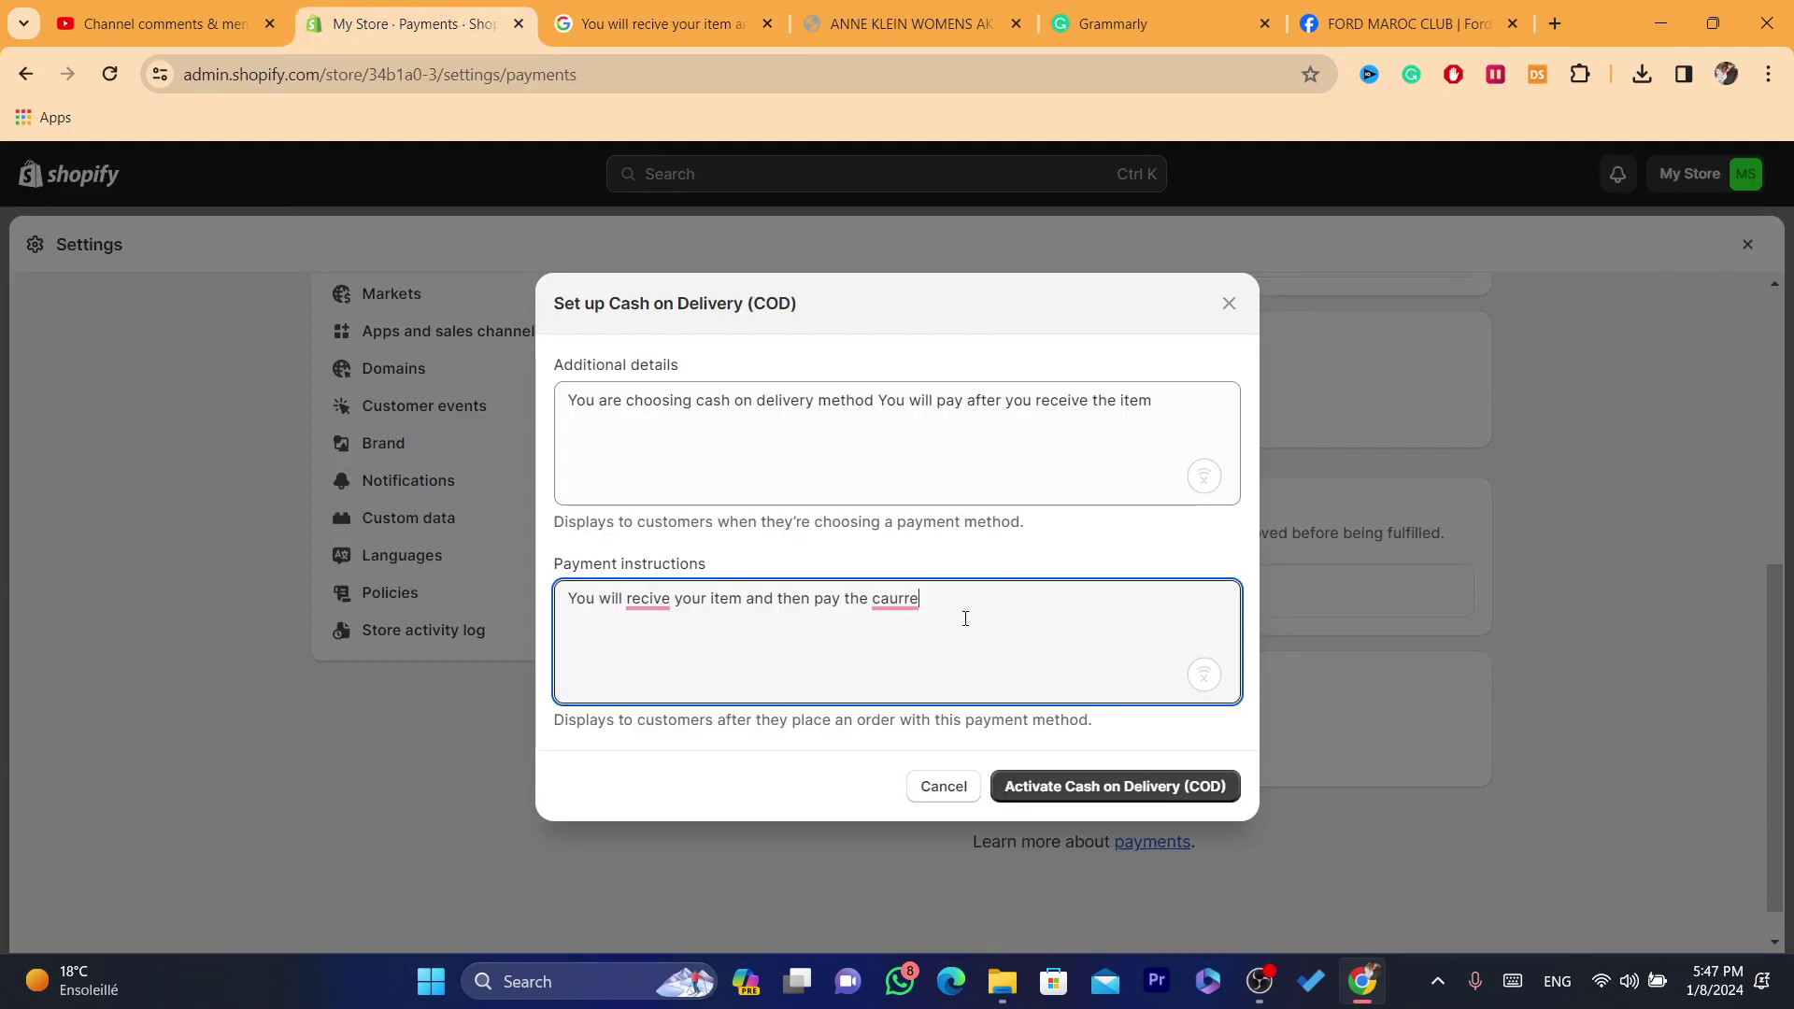
left_click(896, 599)
double_click(895, 599)
type("ca")
double_click(885, 598)
right_click(885, 598)
key("Escape")
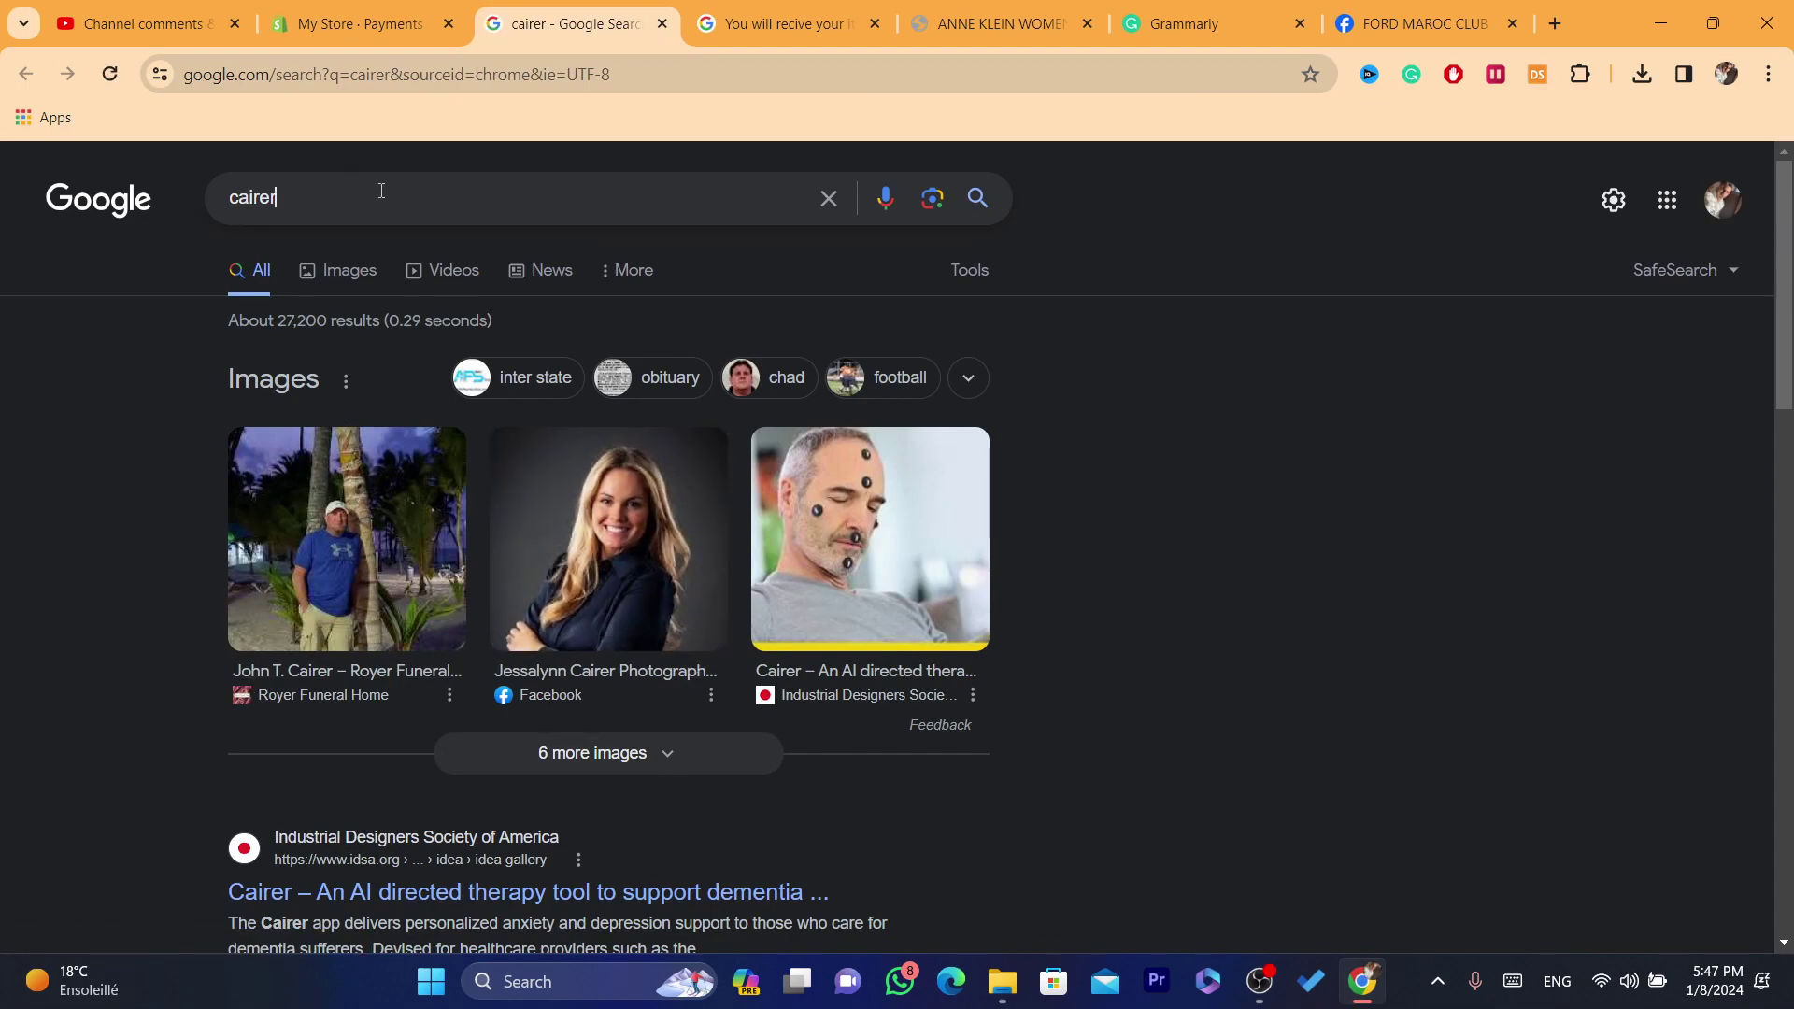
Refine the Google query to confirm the spelling 'carrier', then return to Shopify.
left_click(381, 191)
left_click(381, 191)
type("com")
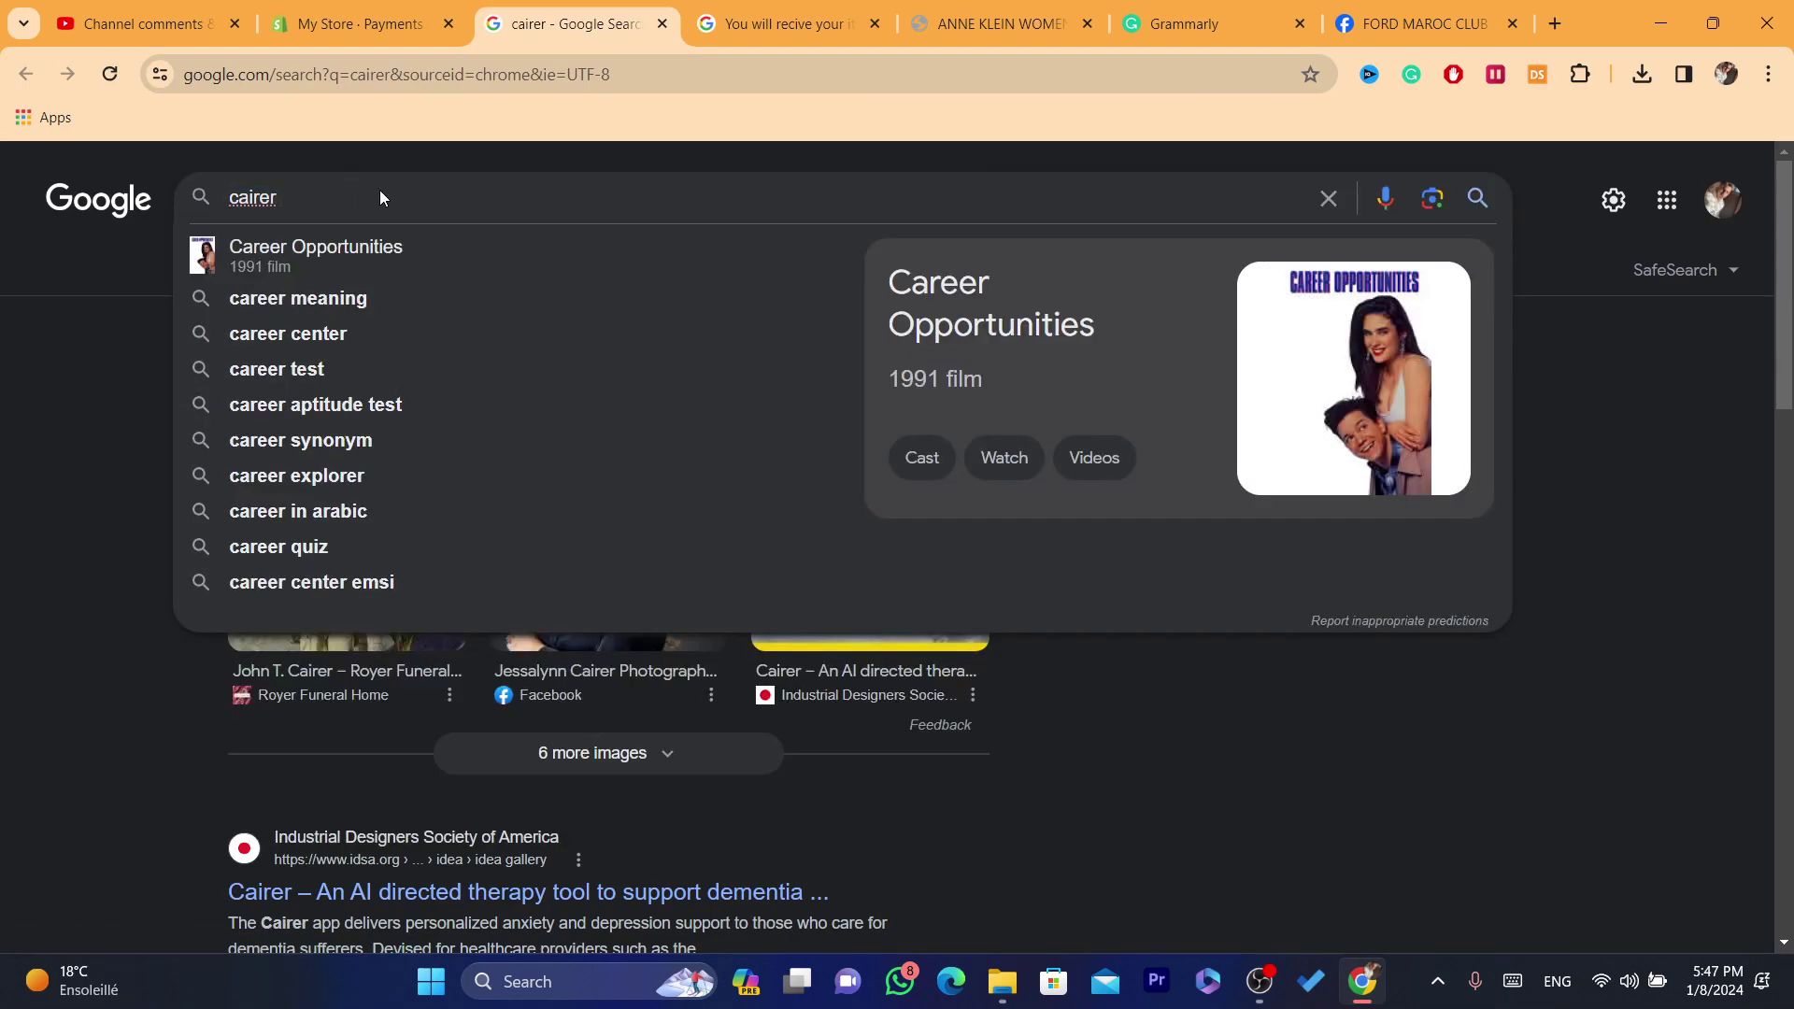
type("en")
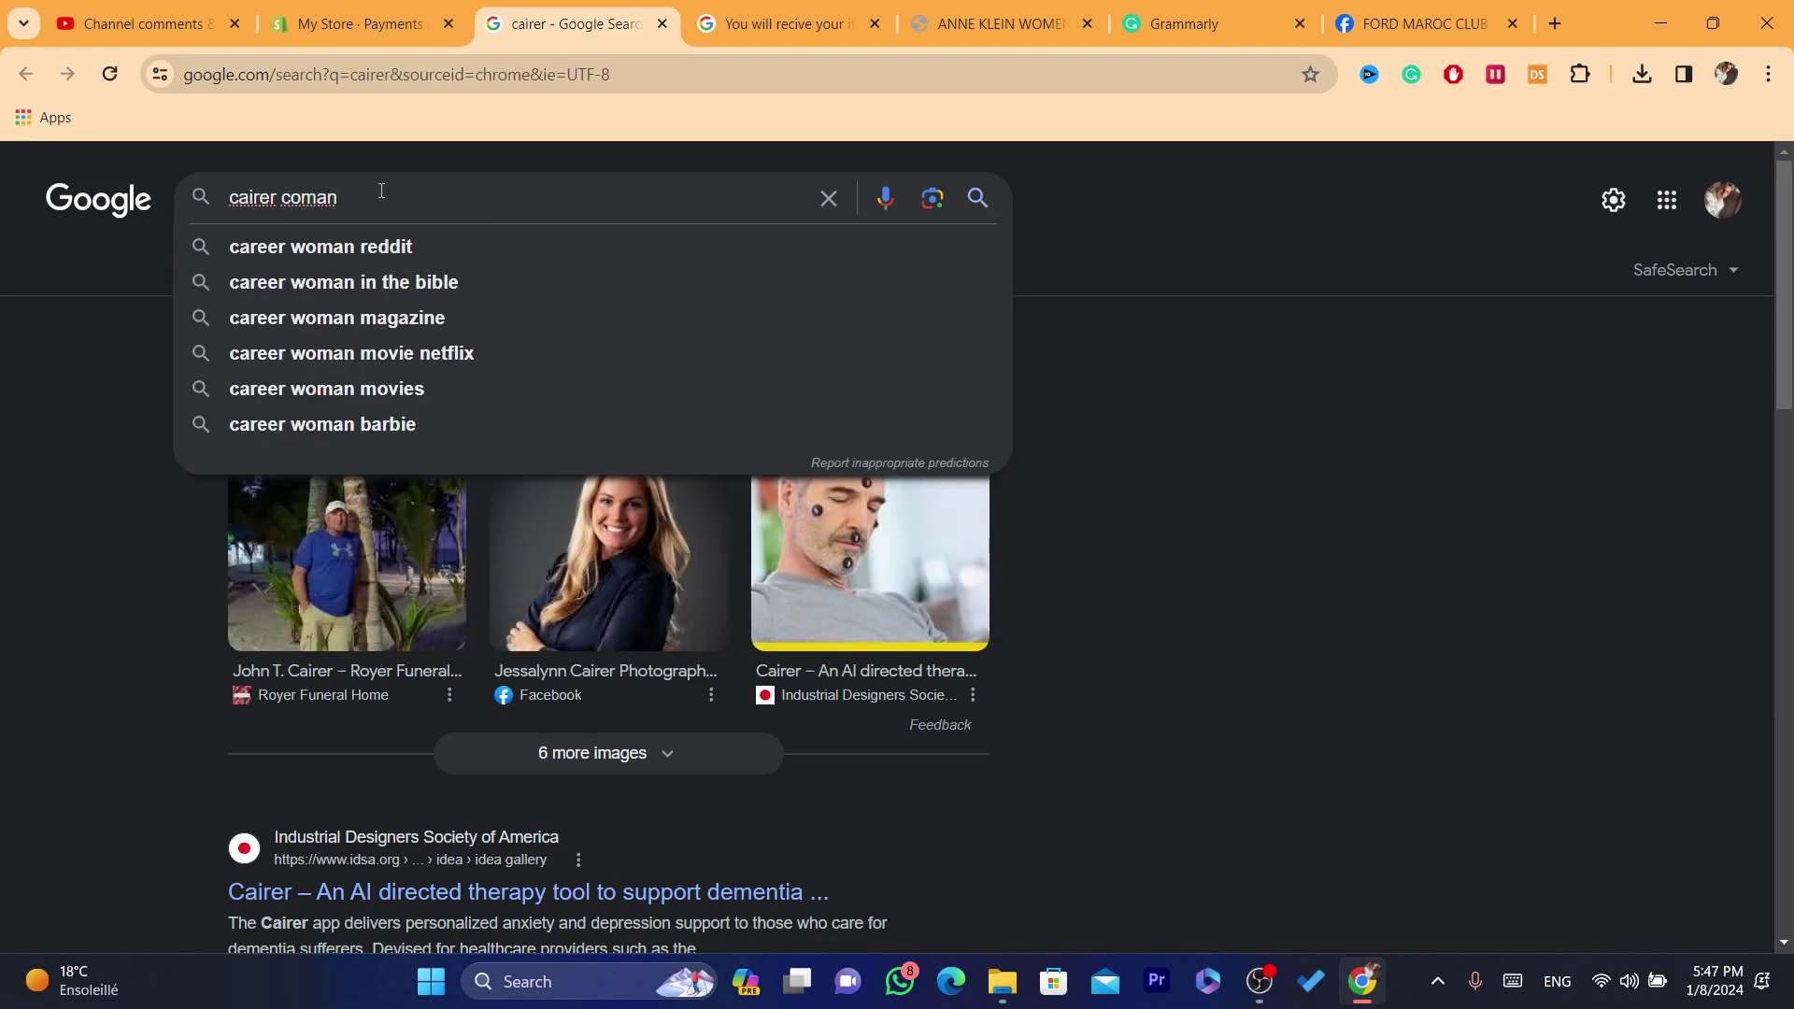
key("BackSpace")
key("BackSpace")
key("BackSpace")
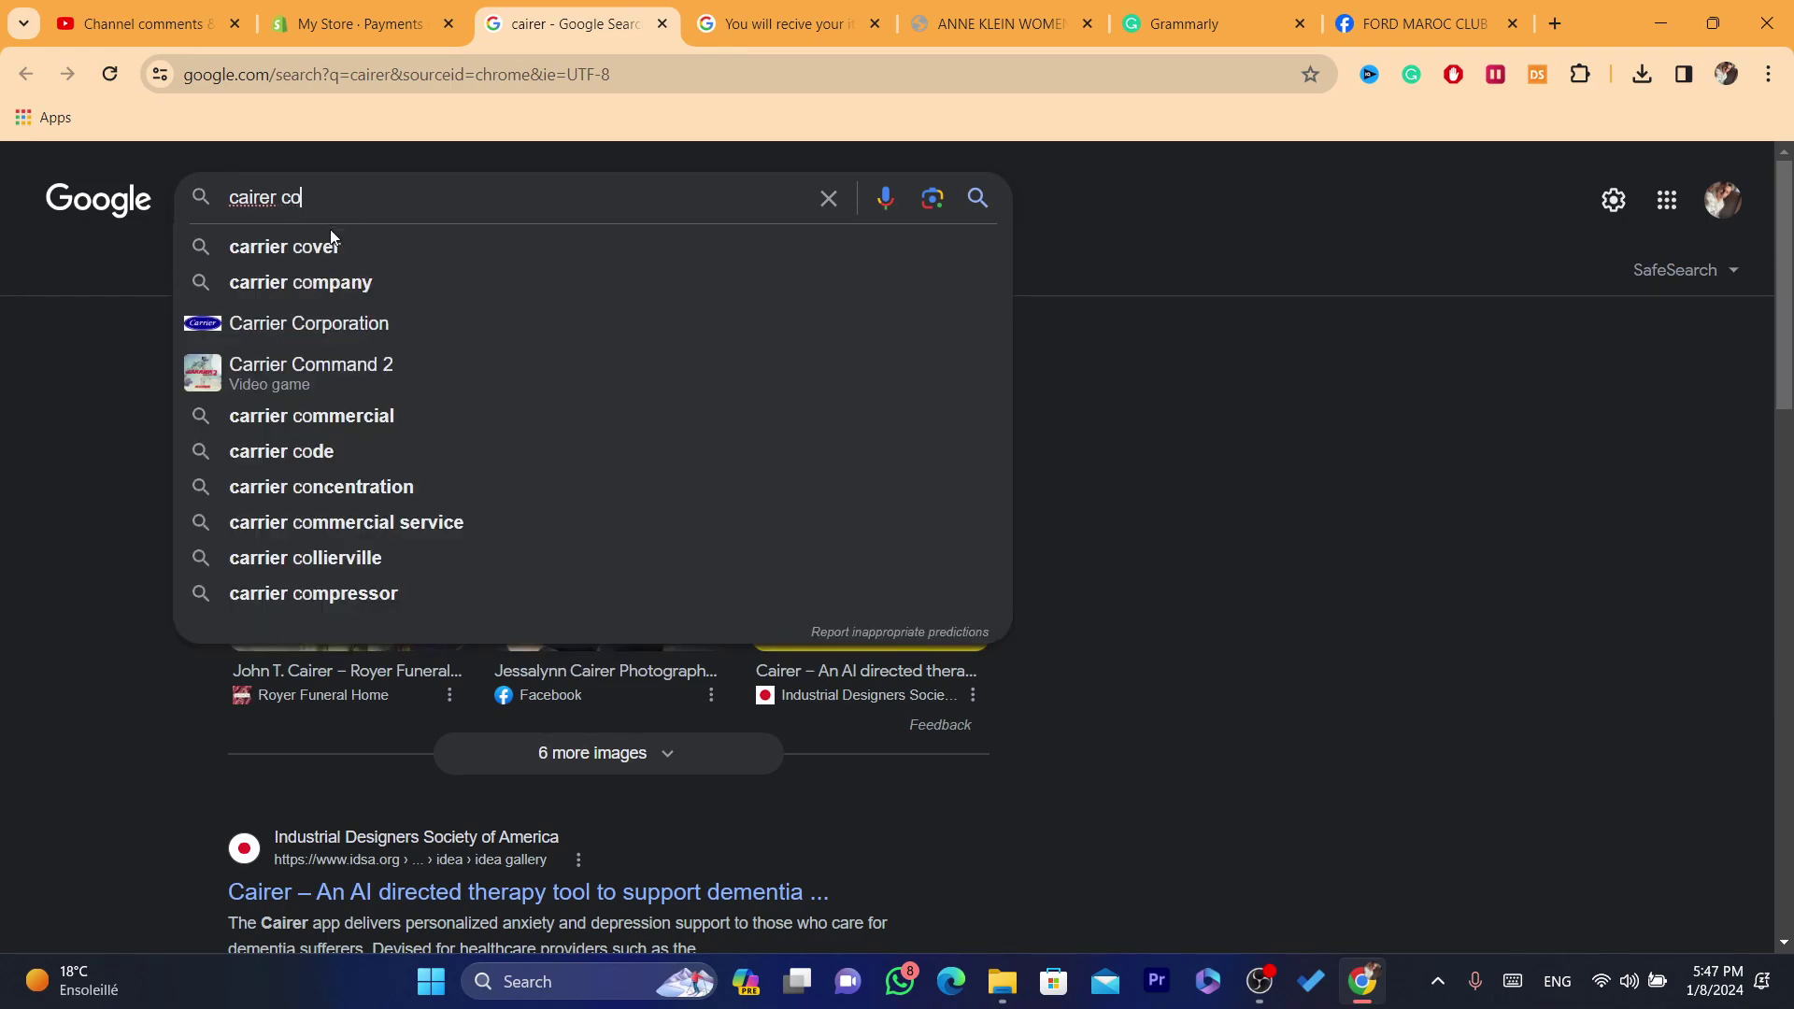
left_click(323, 244)
left_click(333, 268)
left_click(401, 9)
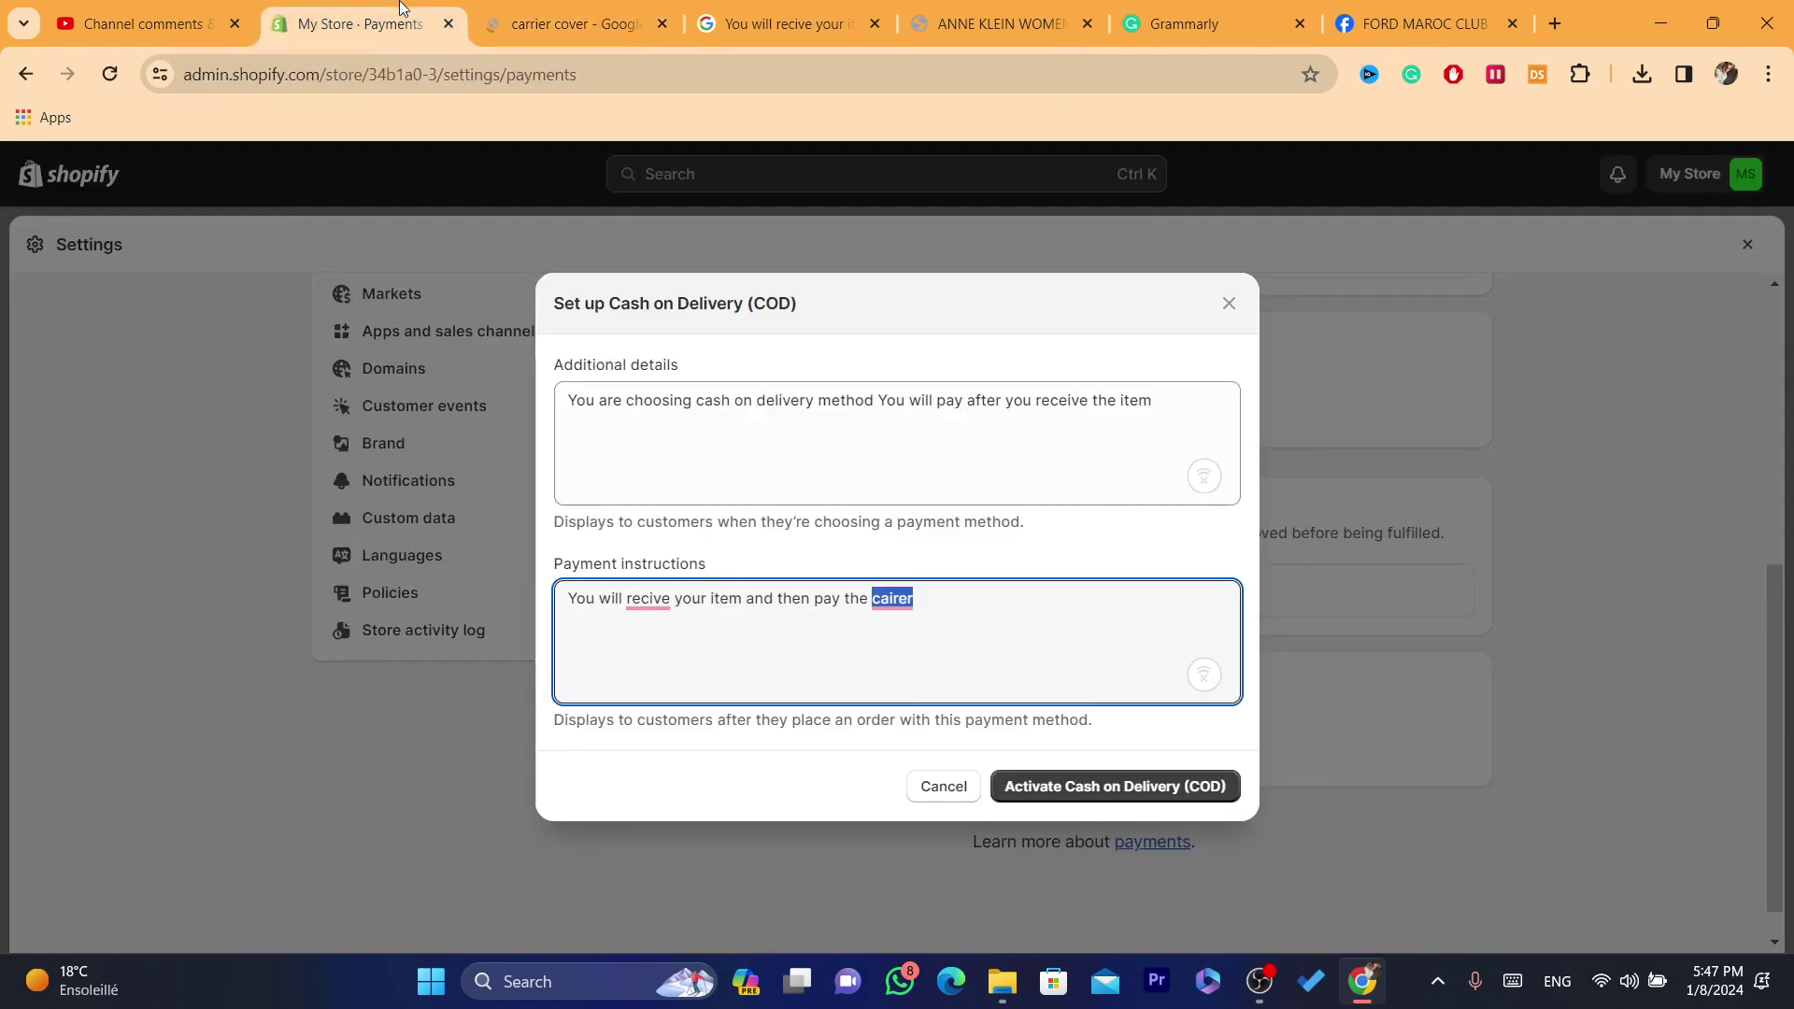
Paste 'carrier' over the misspelled word and correct 'recive' to 'receive'.
type("carrier")
left_click(649, 612)
left_click(692, 664)
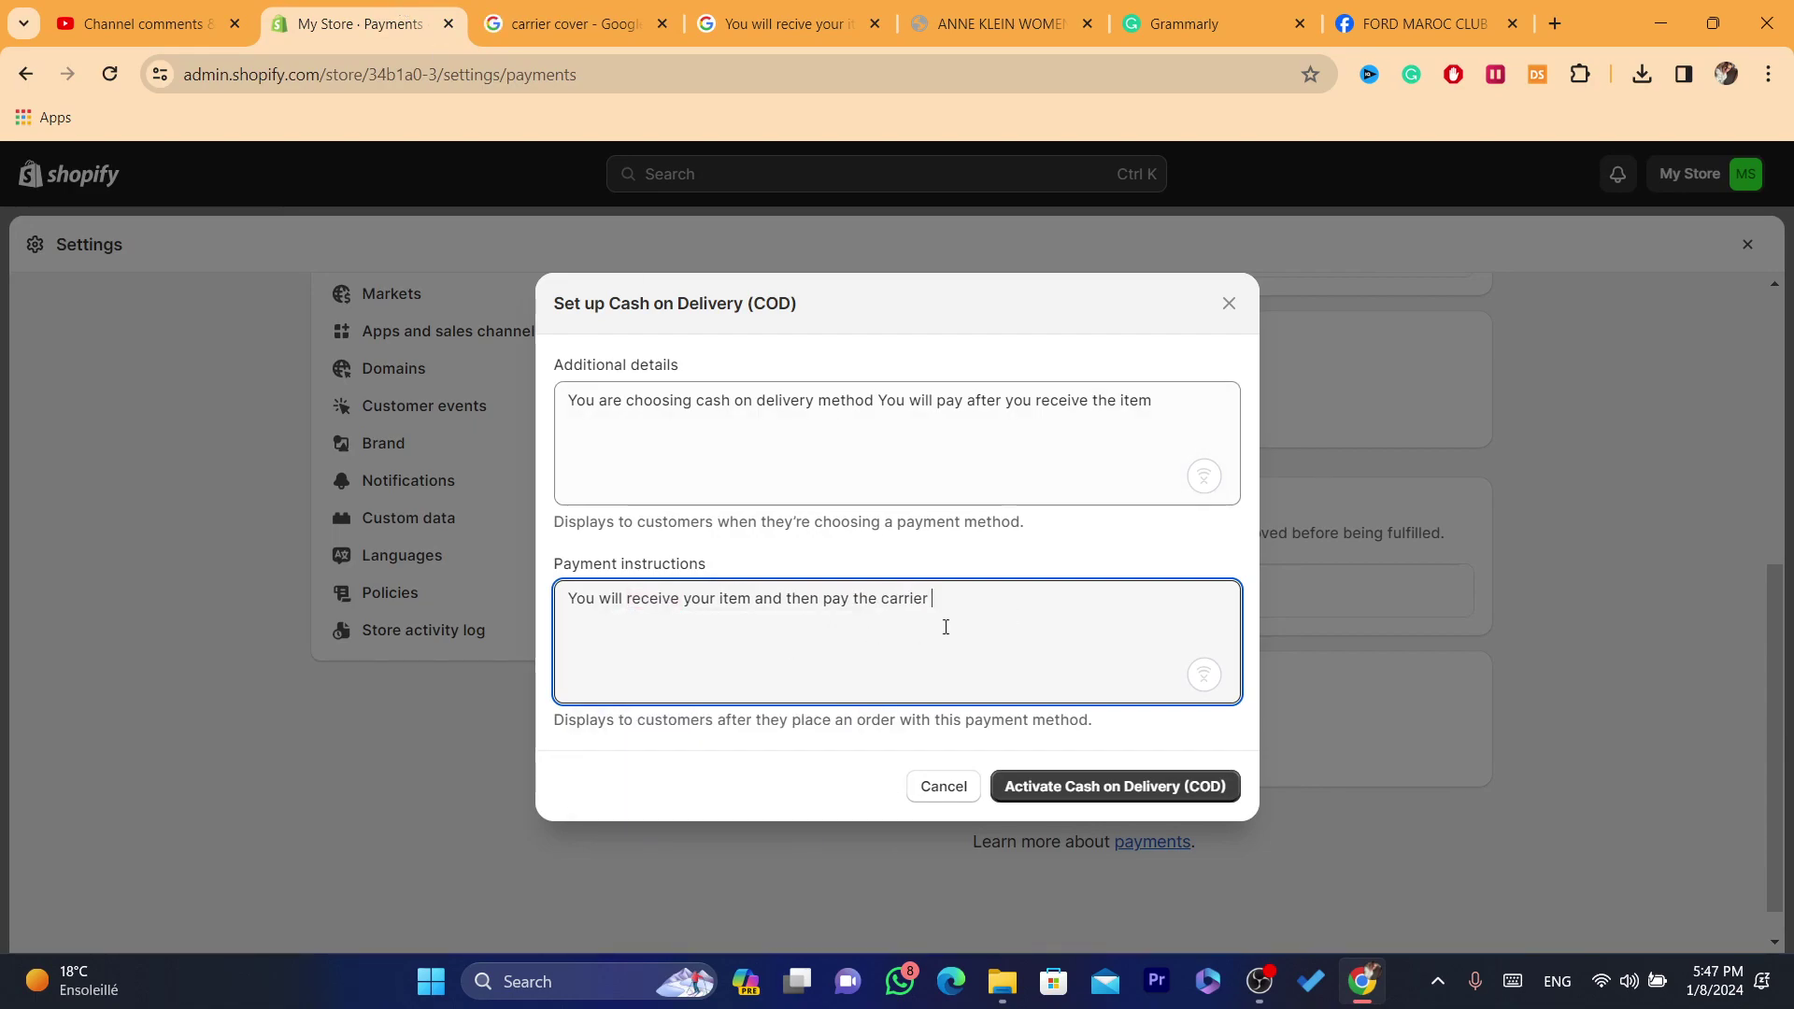
Append 'amount x 30 dollars' to the instructions and activate Cash on Delivery (COD).
type("ut x it")
key("BackSpace")
key("BackSpace")
type("30 dollars")
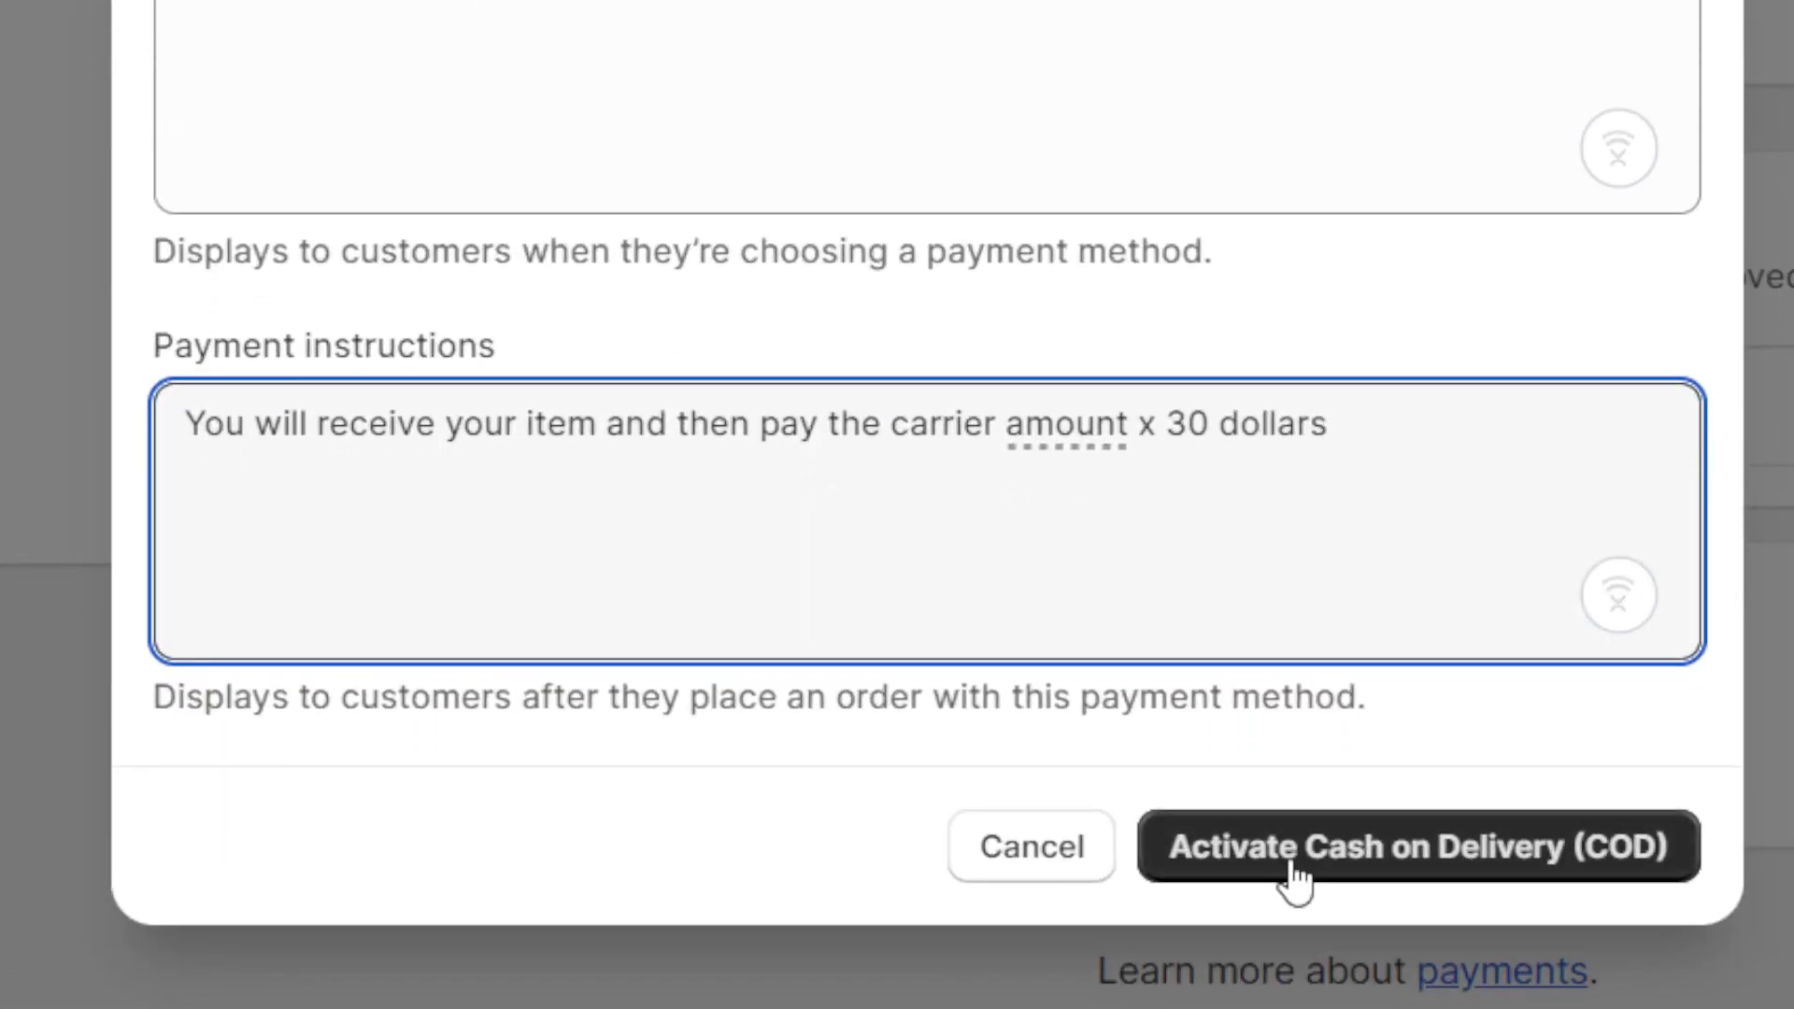
left_click(1486, 878)
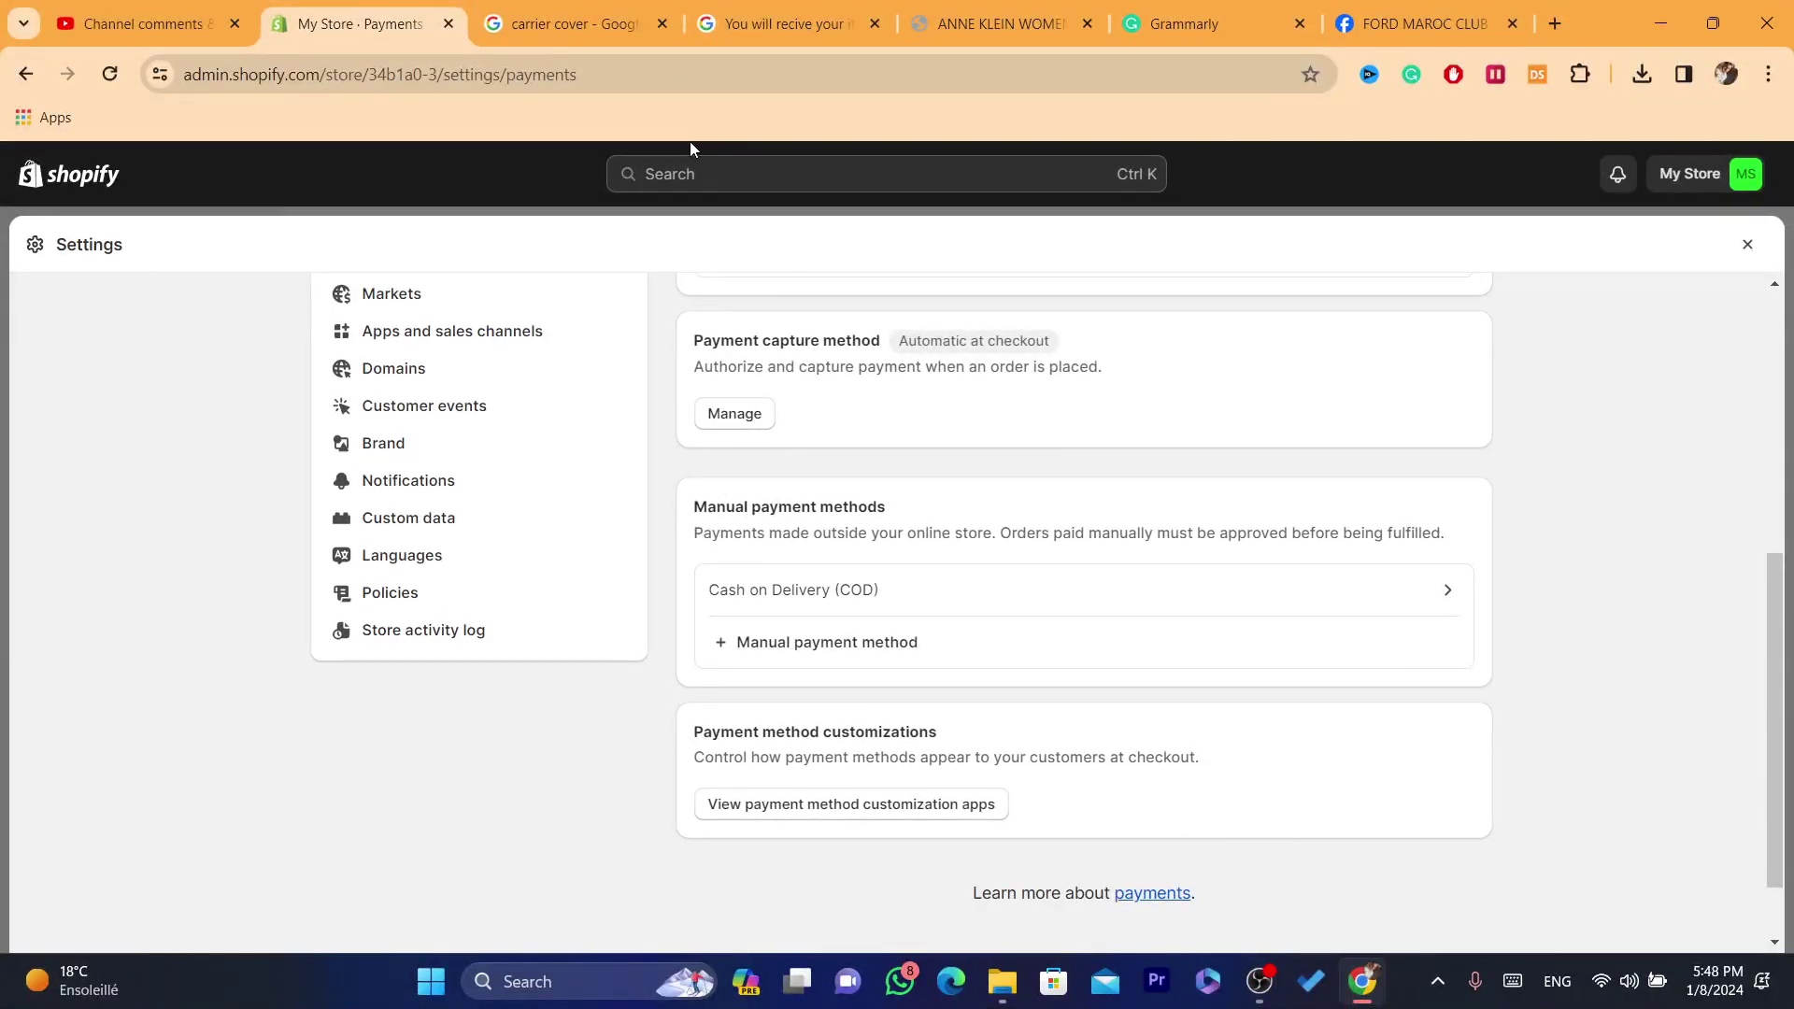
Close Settings and switch to the Anne Klein watch storefront preview, selecting its welcome heading.
left_click(1747, 244)
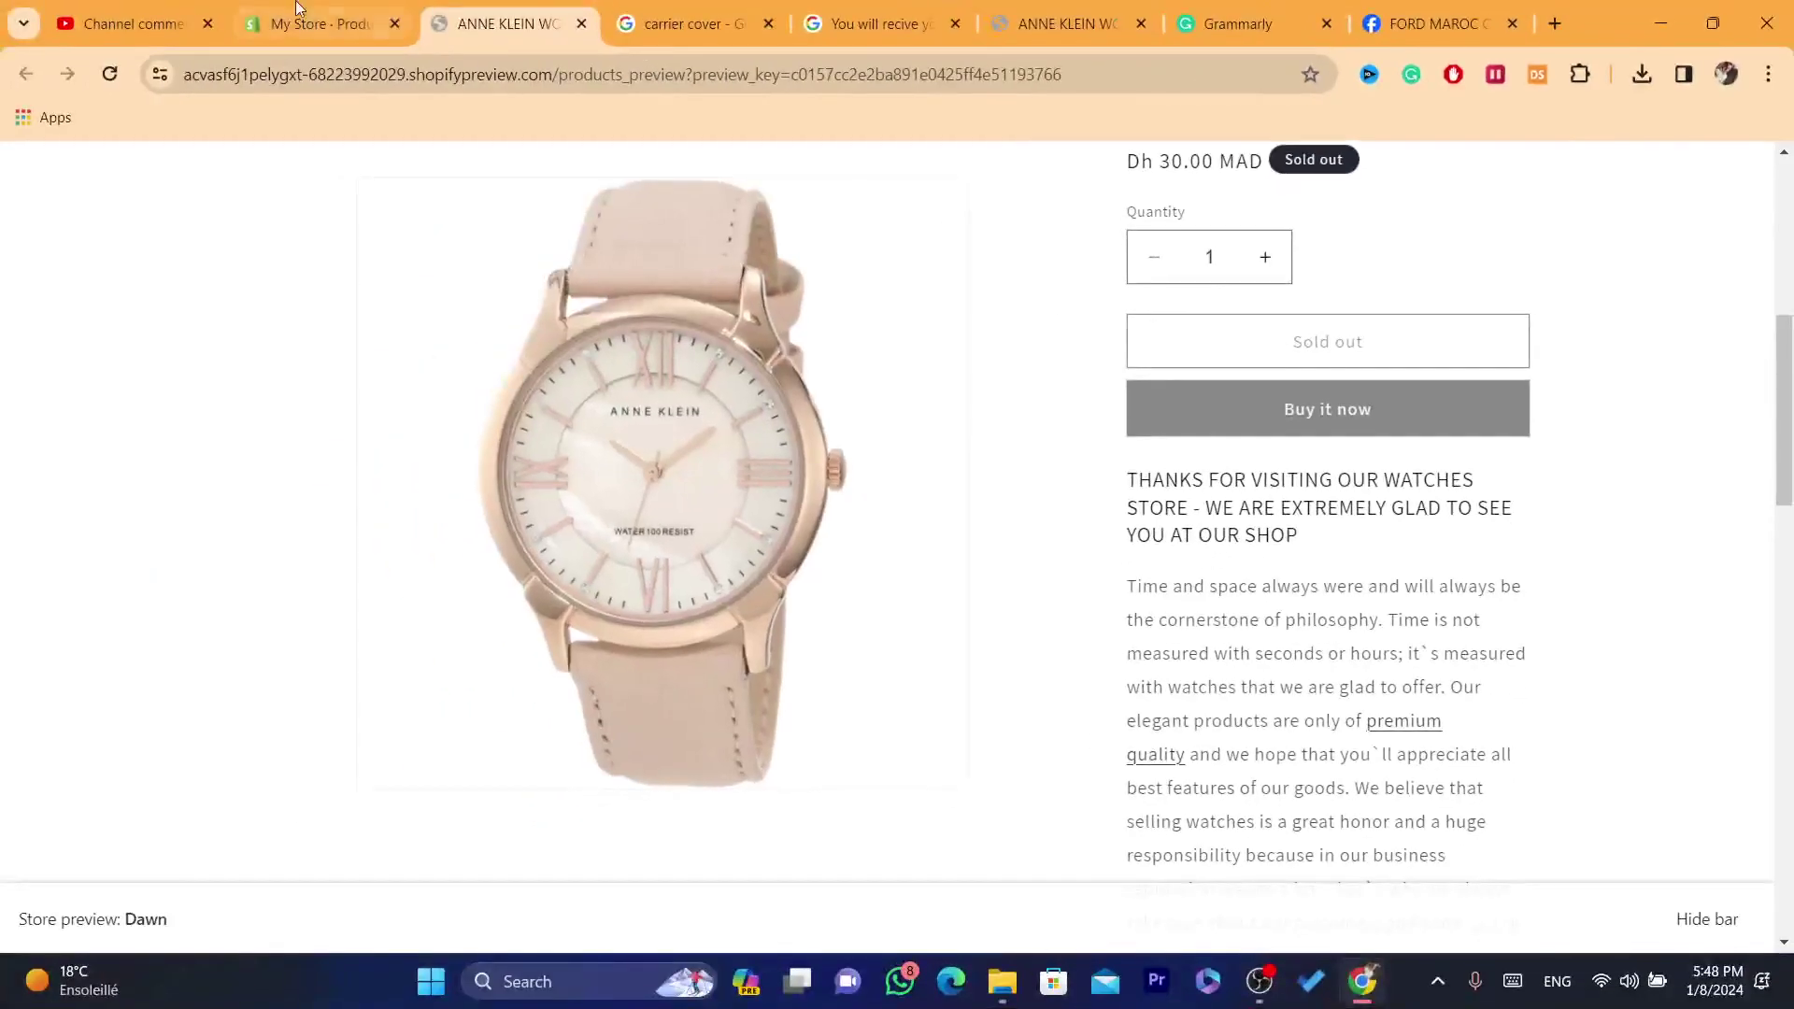
left_click(297, 20)
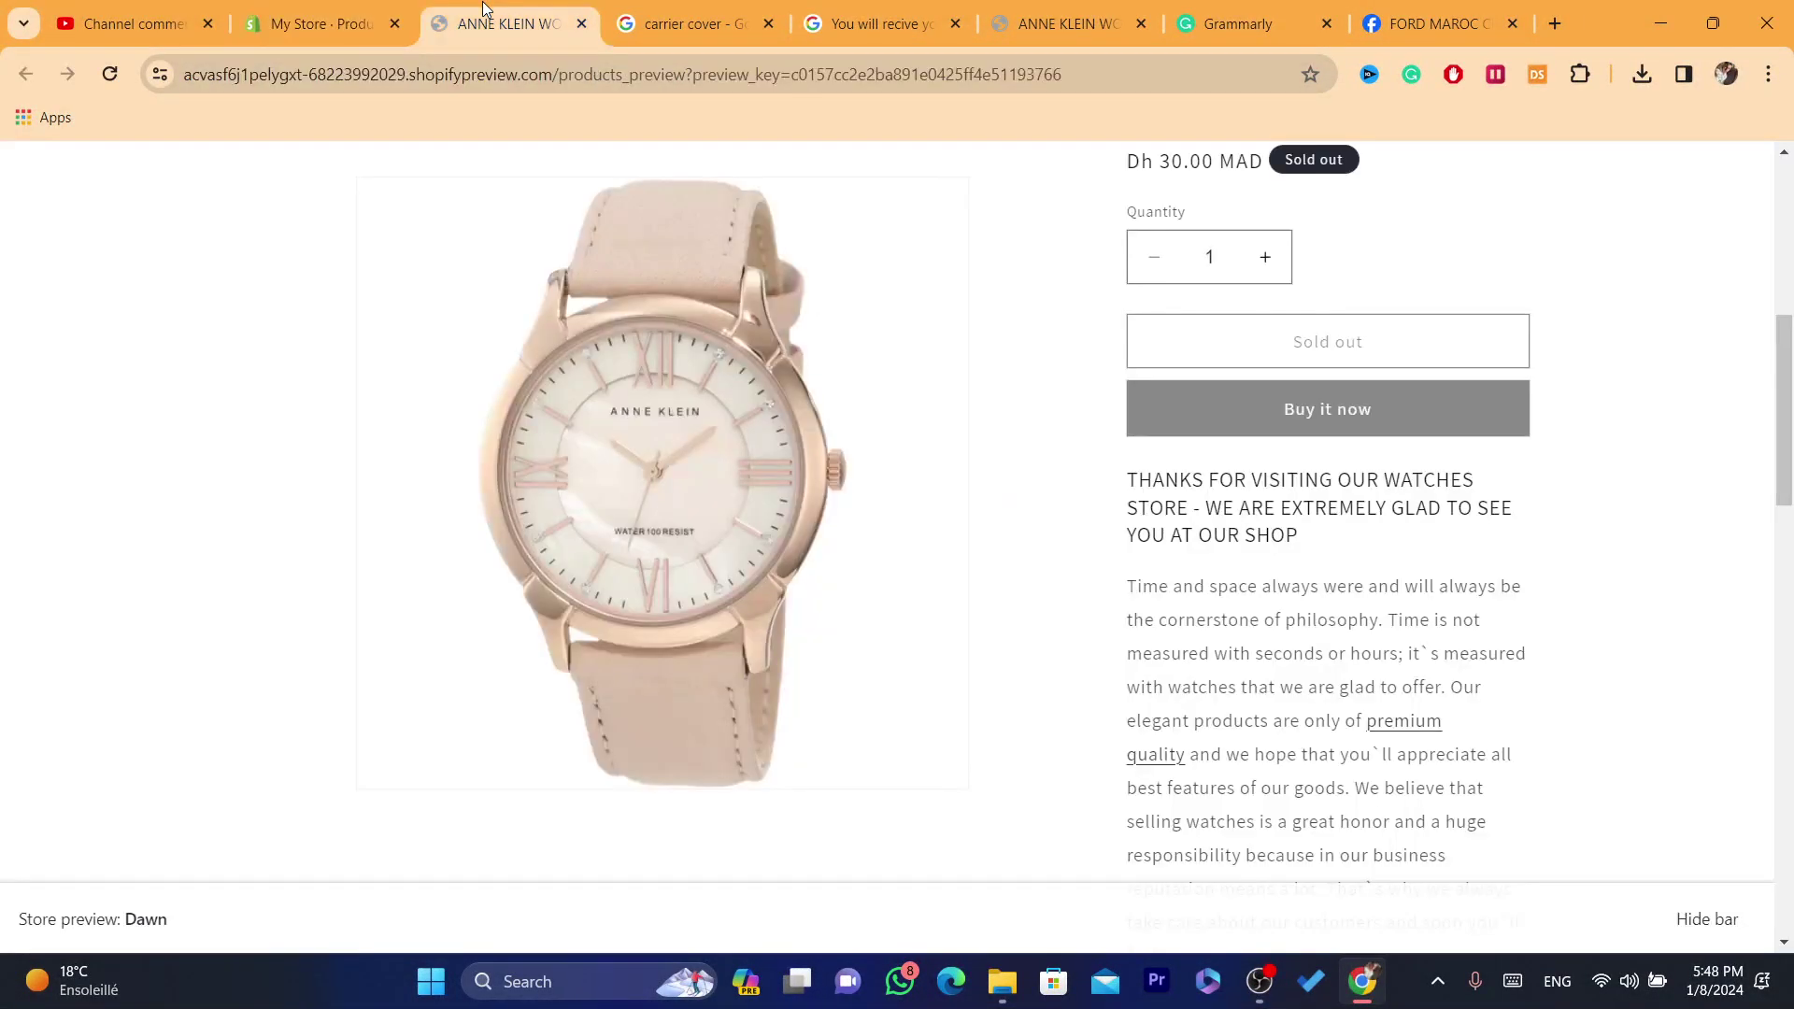
left_click(490, 19)
triple_click(1278, 515)
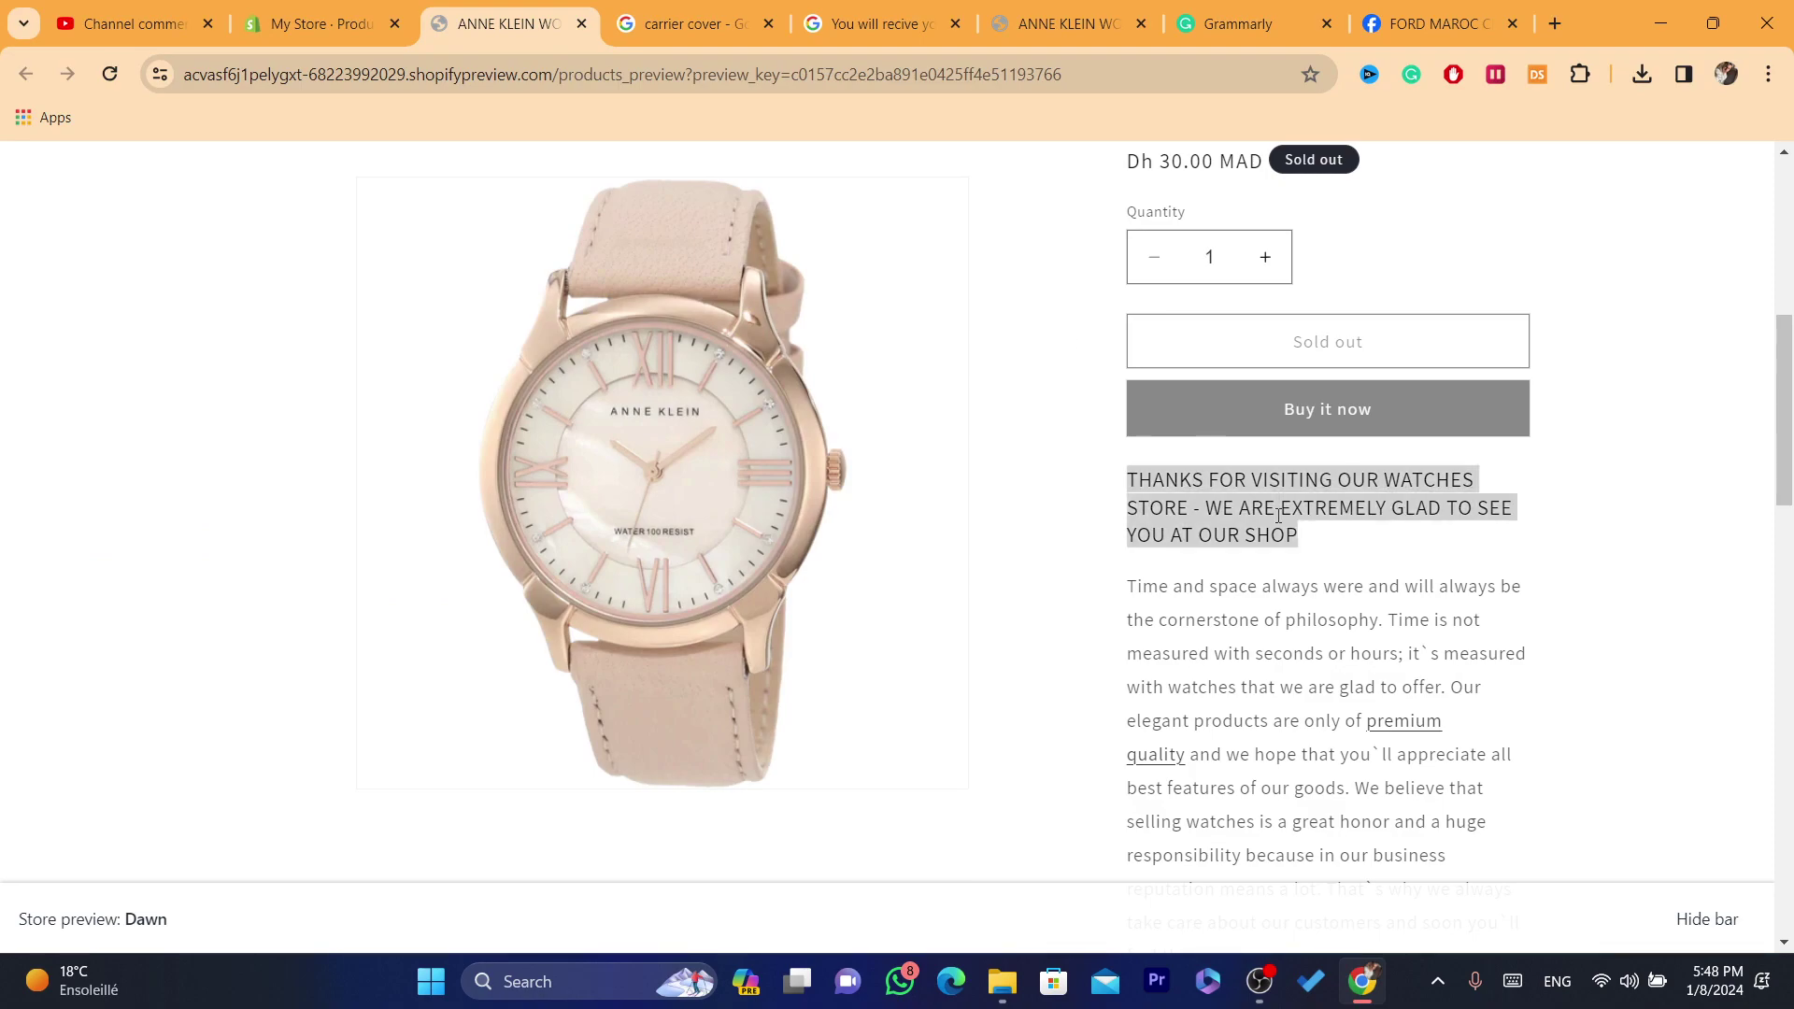